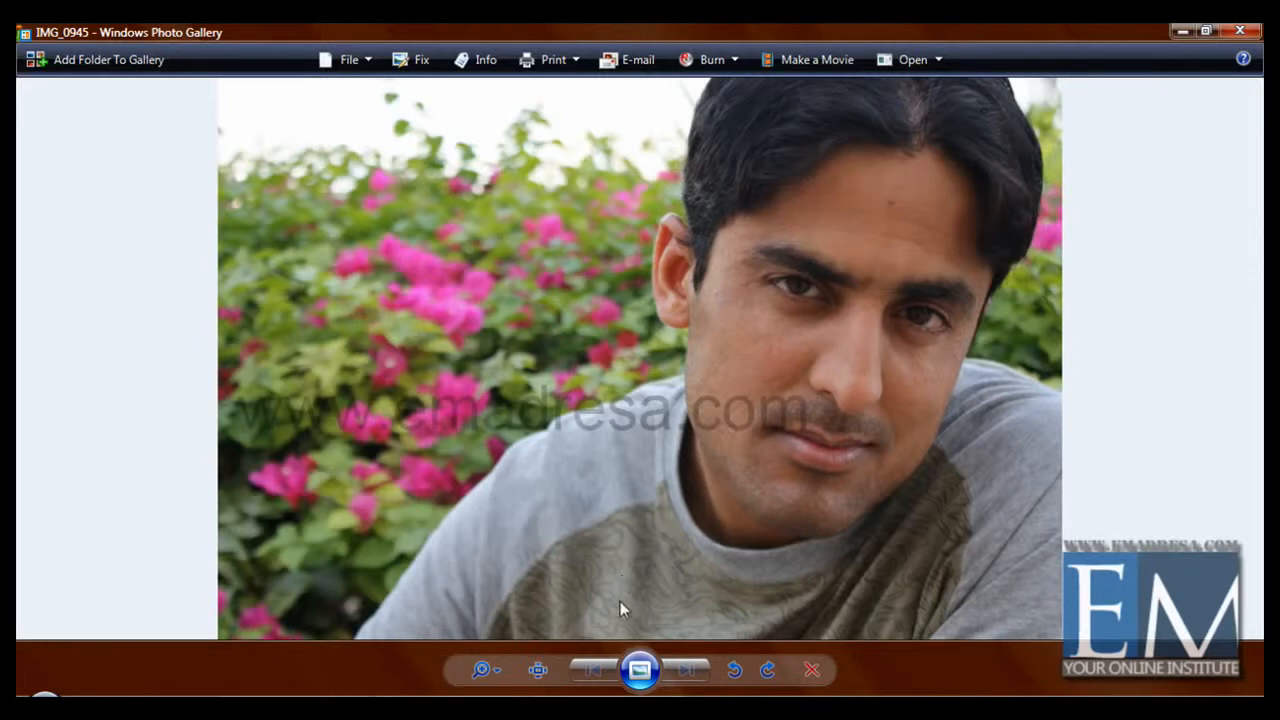
Step: Open the IMG_0945 photo from the Retuch Images folder in Photoshop
{"action": "left_click", "coordinate": [297, 706]}
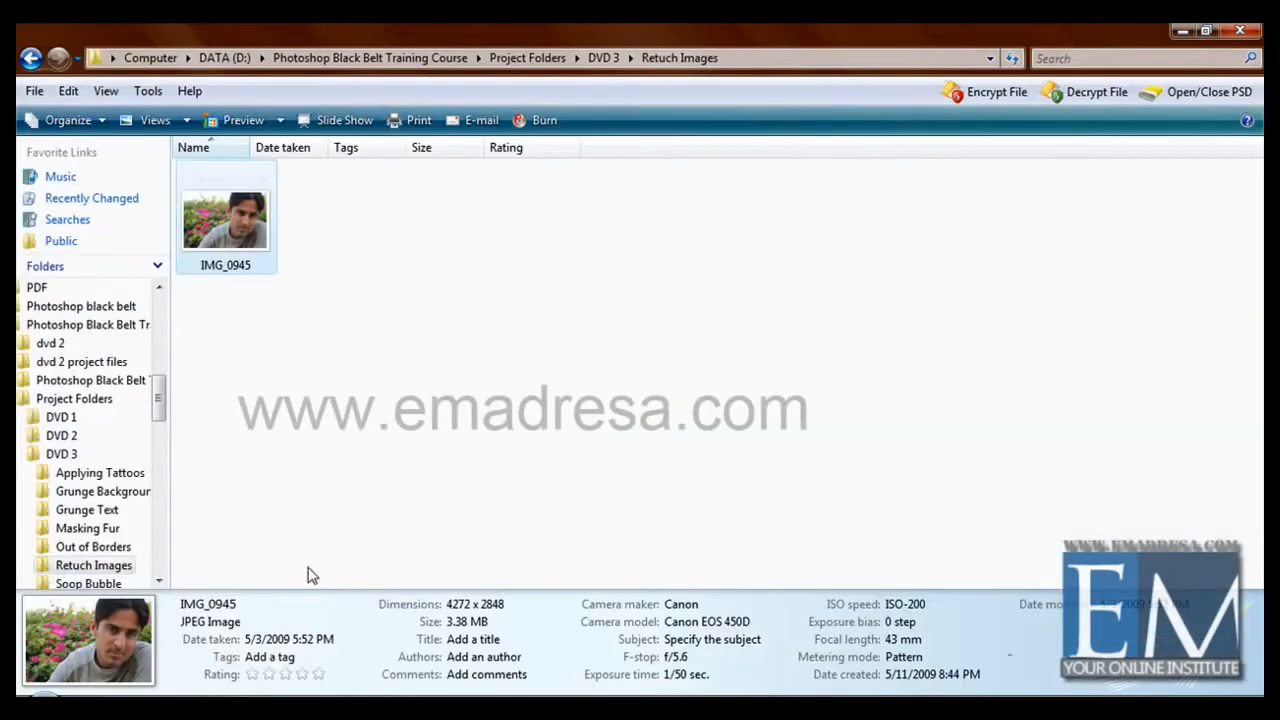
{"action": "left_click_drag", "start_coordinate": [244, 241], "coordinate": [488, 603]}
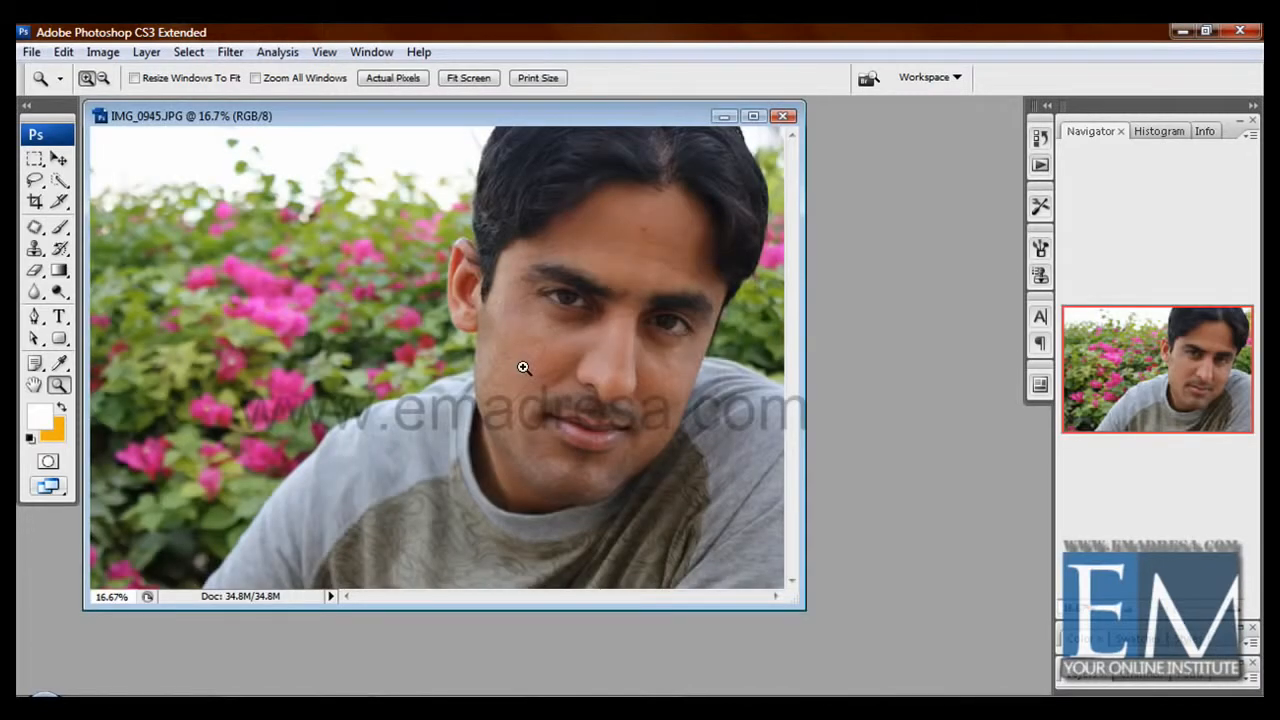
Step: Restore the workspace to its default panel layout
{"action": "left_click", "coordinate": [368, 52]}
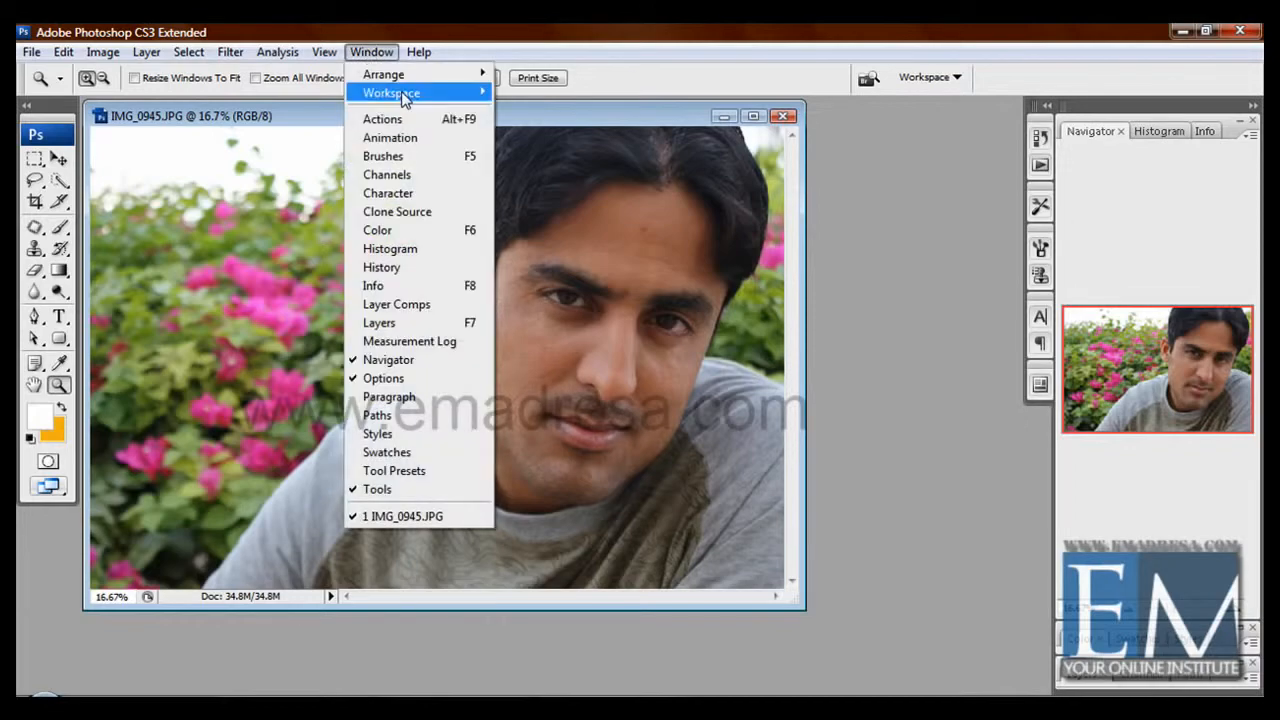
{"action": "mouse_move", "coordinate": [474, 102]}
{"action": "left_click", "coordinate": [540, 137]}
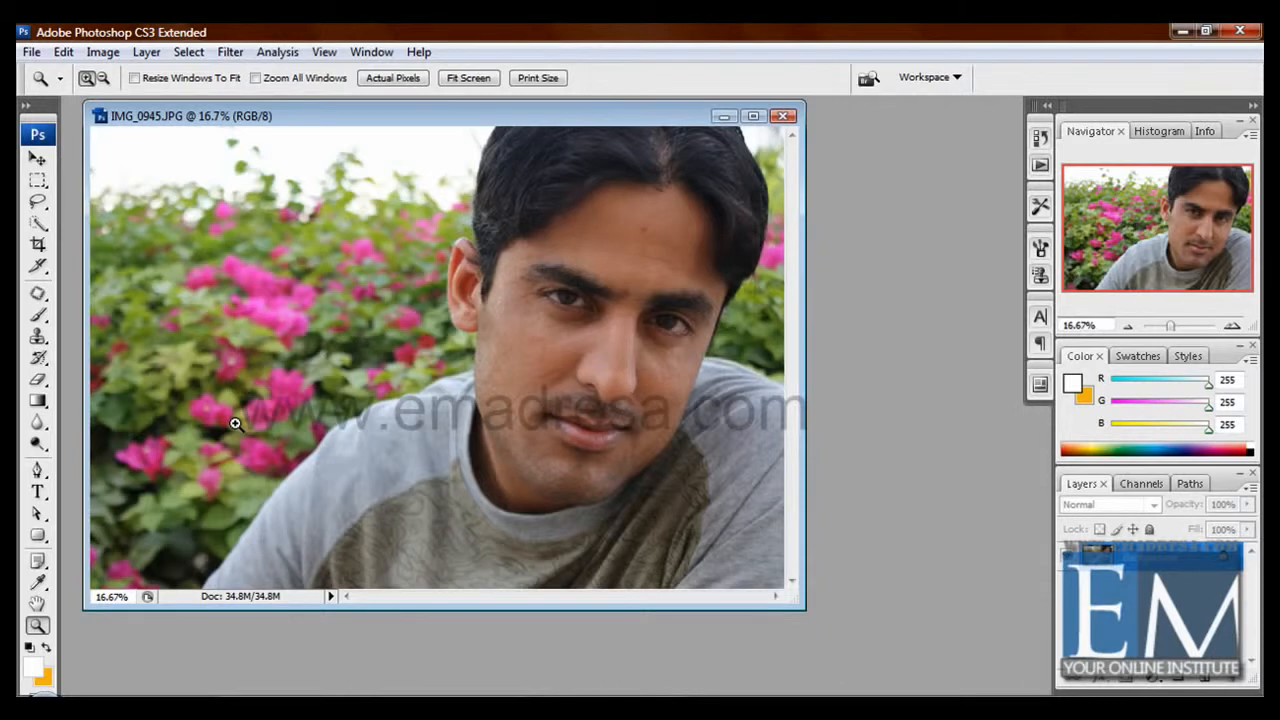
Step: Zoom in on the cheek beside the nose and mouth to examine the skin marks closely
{"action": "key", "text": "c"}
{"action": "key", "text": "z"}
{"action": "left_click", "coordinate": [563, 359]}
{"action": "left_click", "coordinate": [421, 360]}
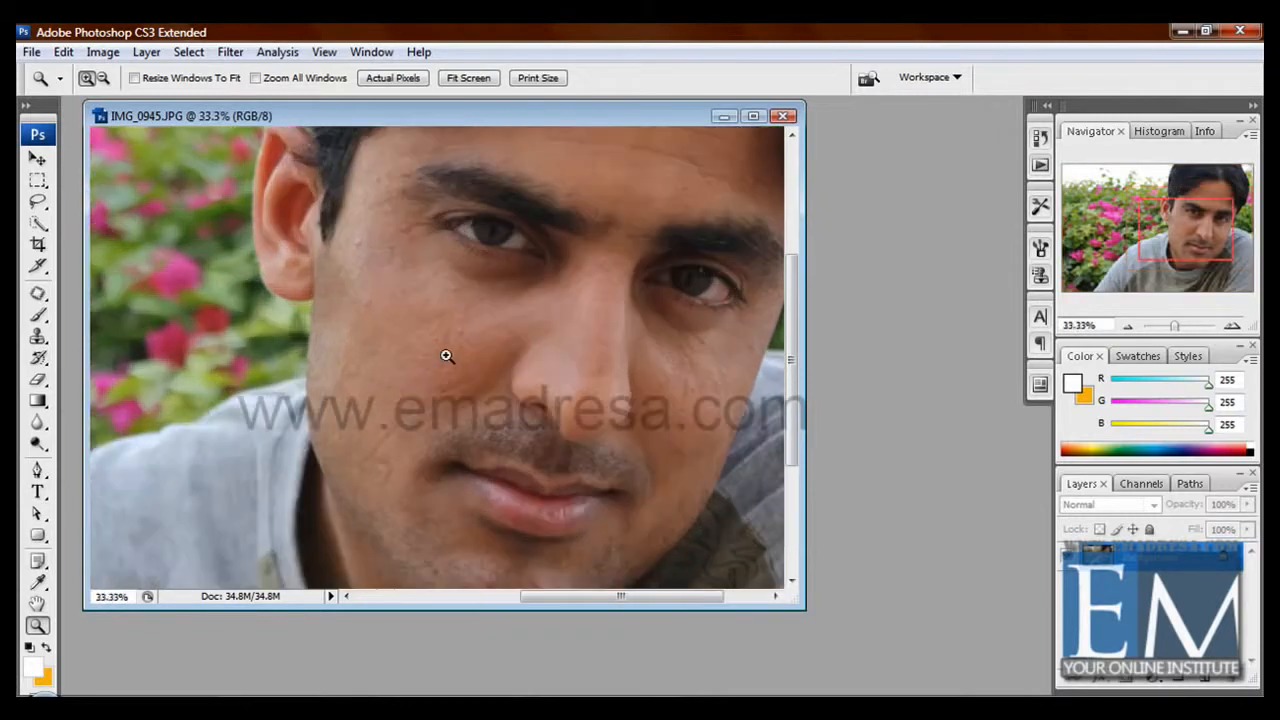
{"action": "left_click", "coordinate": [447, 354]}
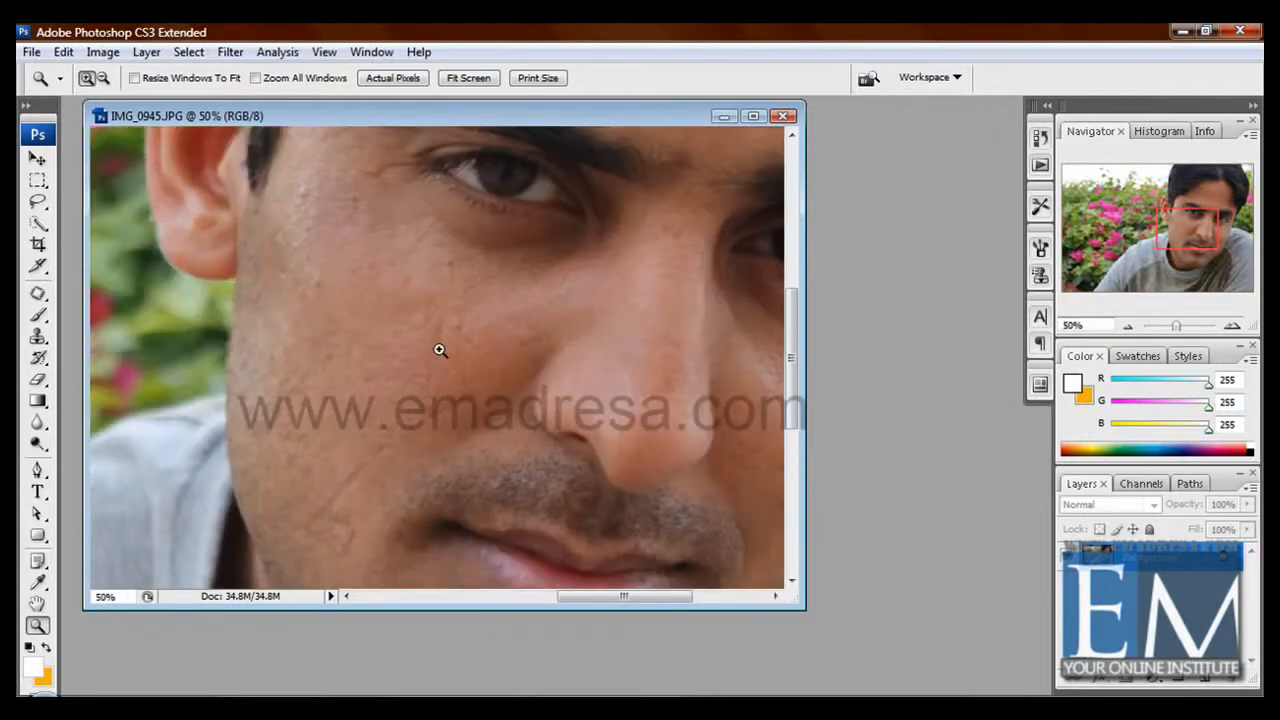
{"action": "left_click_drag", "start_coordinate": [448, 351], "coordinate": [503, 295]}
{"action": "left_click", "coordinate": [416, 375]}
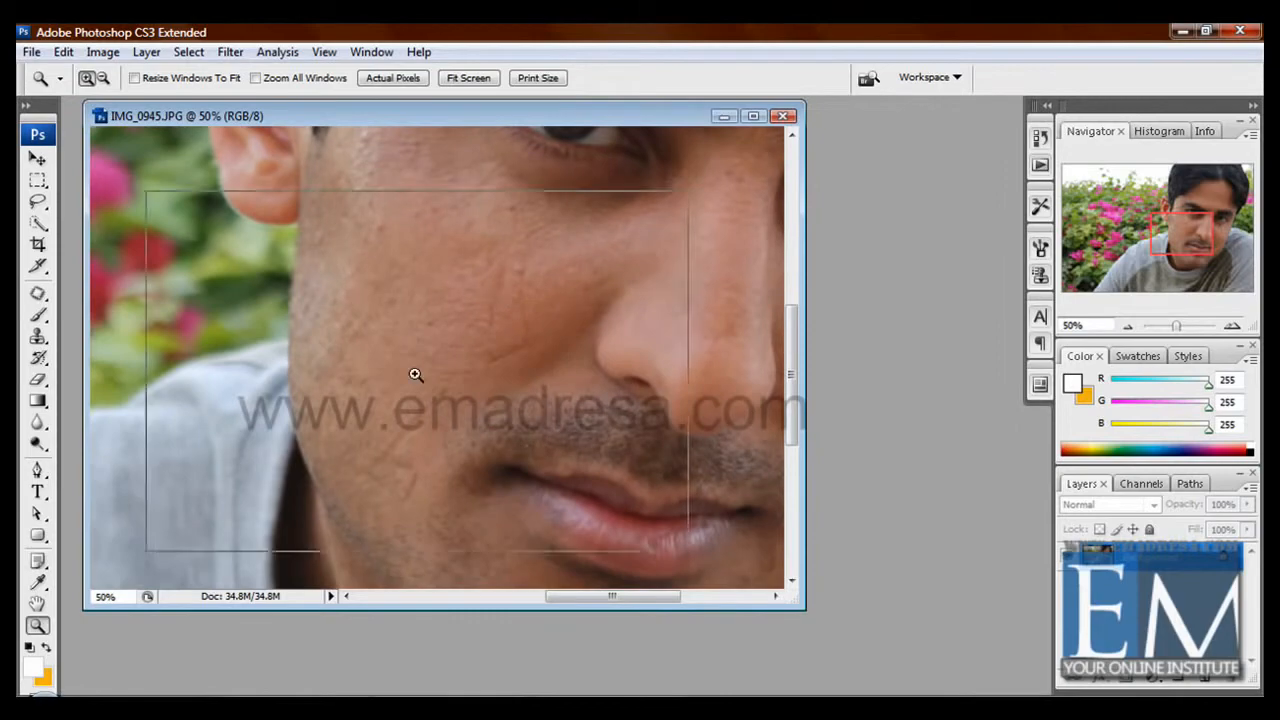
{"action": "left_click_drag", "start_coordinate": [463, 417], "coordinate": [492, 312]}
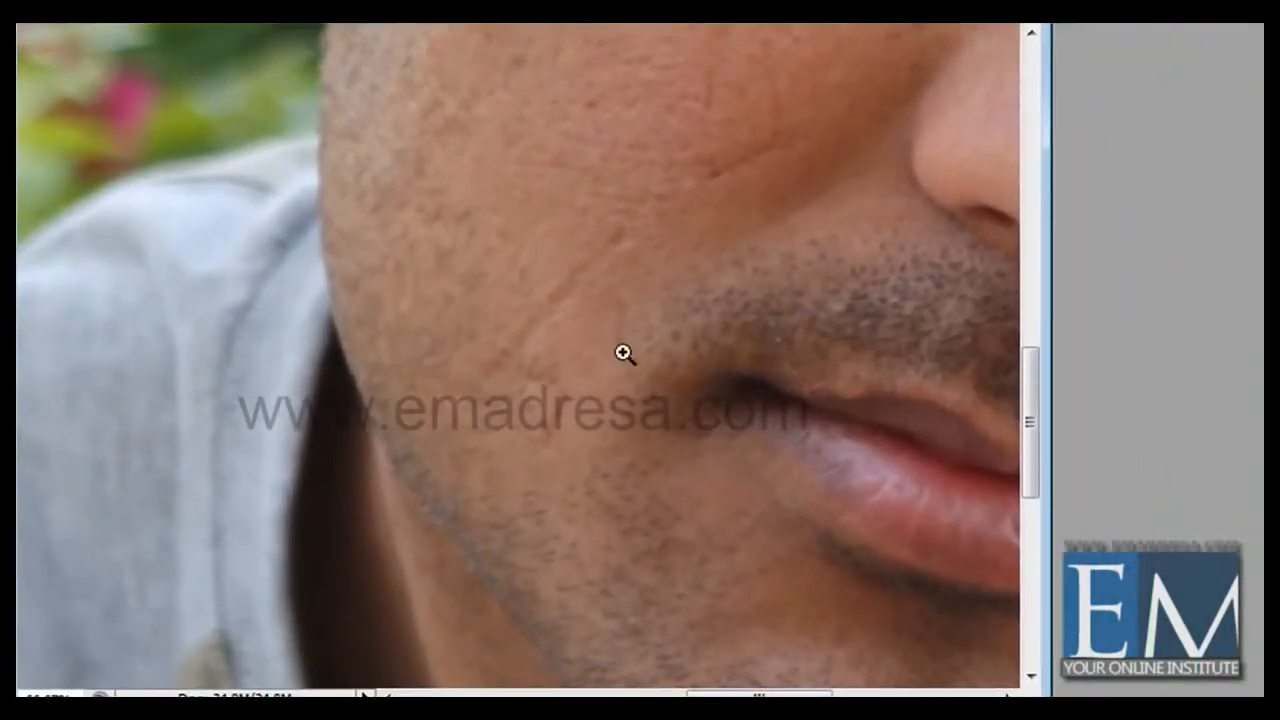
Step: Examine the skin around the eye, across the forehead and down the cheek for scars, lines and blemishes
{"action": "left_click_drag", "start_coordinate": [681, 277], "coordinate": [491, 418]}
{"action": "left_click_drag", "start_coordinate": [557, 178], "coordinate": [523, 326]}
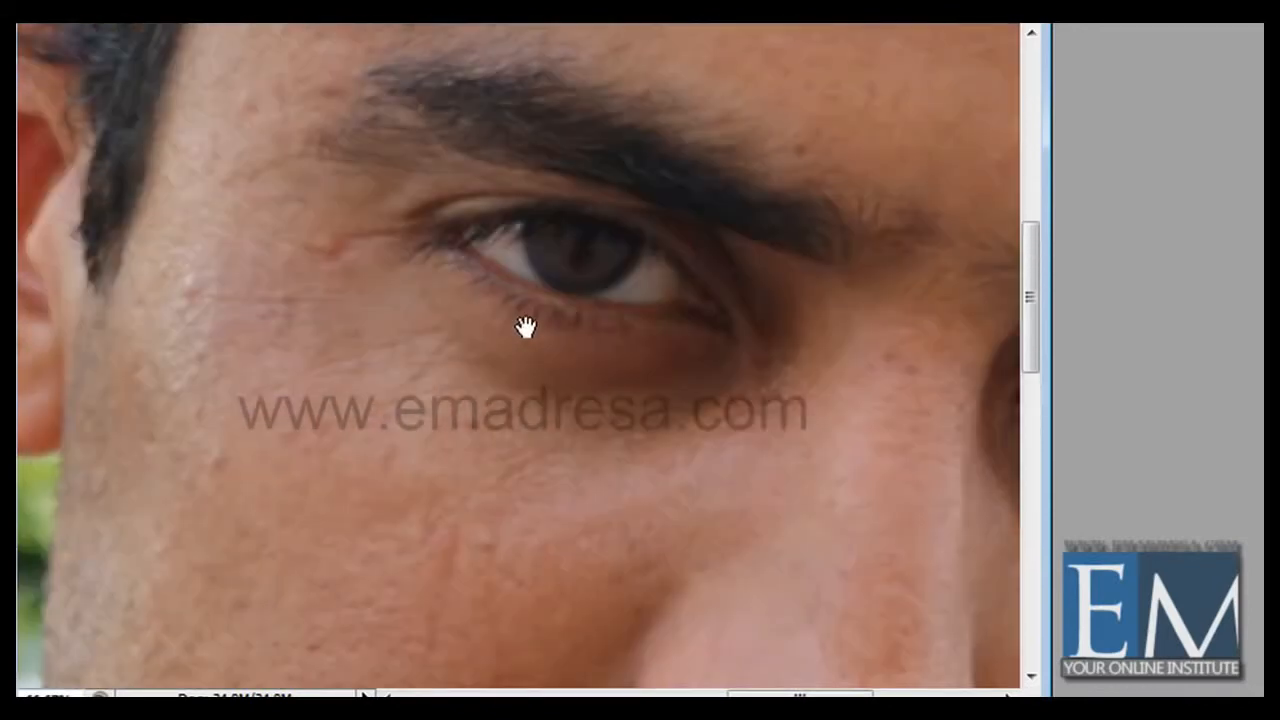
{"action": "left_click_drag", "start_coordinate": [618, 218], "coordinate": [587, 296]}
{"action": "left_click_drag", "start_coordinate": [671, 258], "coordinate": [629, 343]}
{"action": "left_click_drag", "start_coordinate": [710, 288], "coordinate": [607, 335]}
{"action": "left_click_drag", "start_coordinate": [636, 251], "coordinate": [617, 320]}
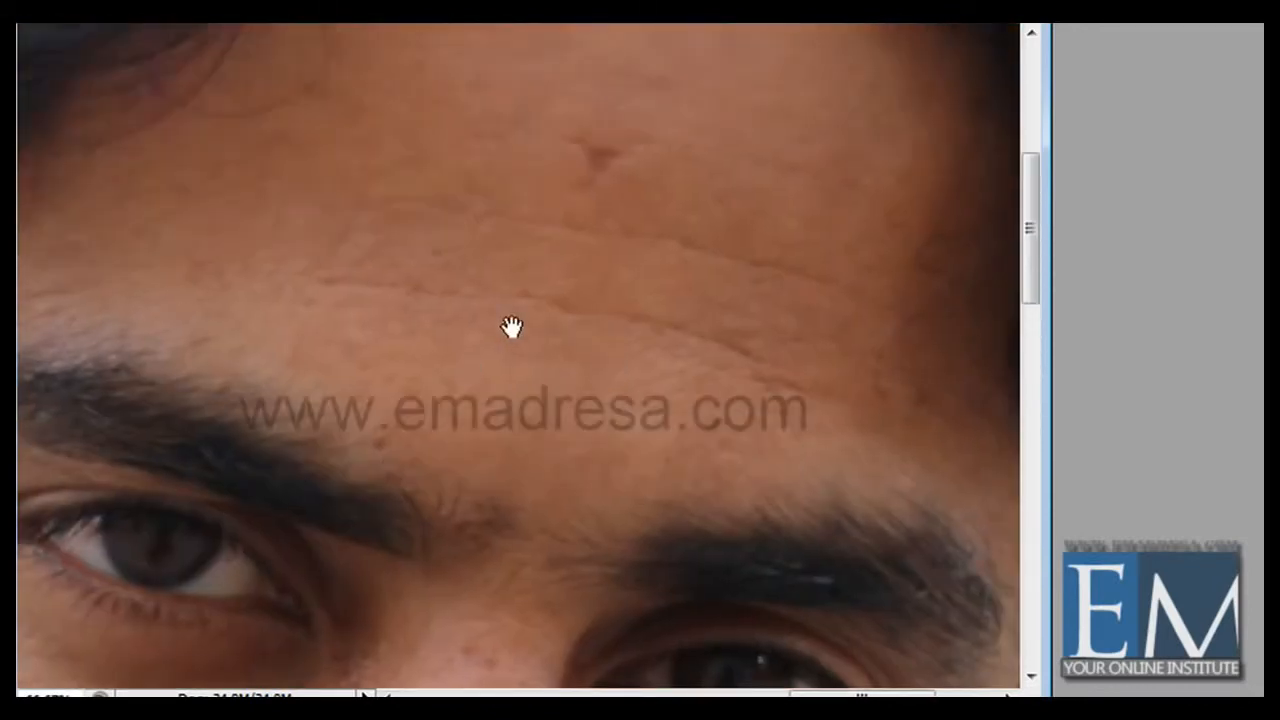
{"action": "left_click_drag", "start_coordinate": [387, 452], "coordinate": [614, 200]}
{"action": "left_click_drag", "start_coordinate": [366, 538], "coordinate": [568, 276]}
{"action": "left_click_drag", "start_coordinate": [430, 461], "coordinate": [534, 325]}
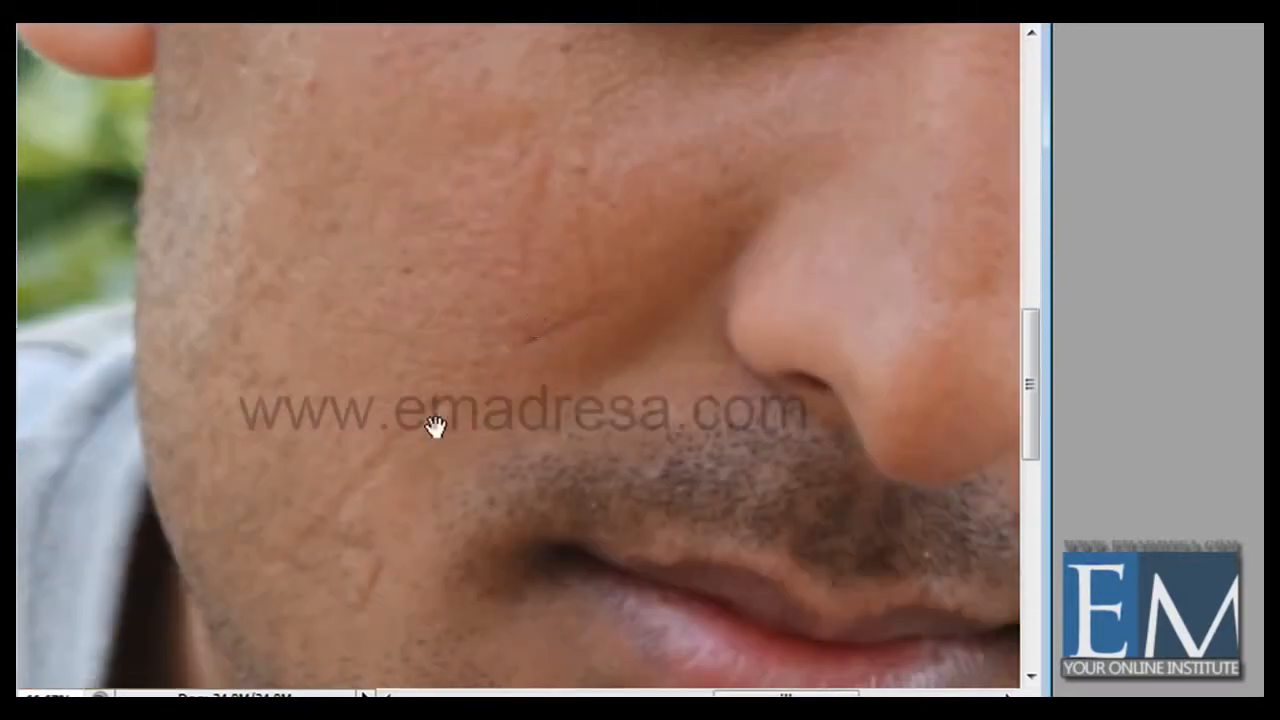
{"action": "left_click_drag", "start_coordinate": [426, 446], "coordinate": [486, 386]}
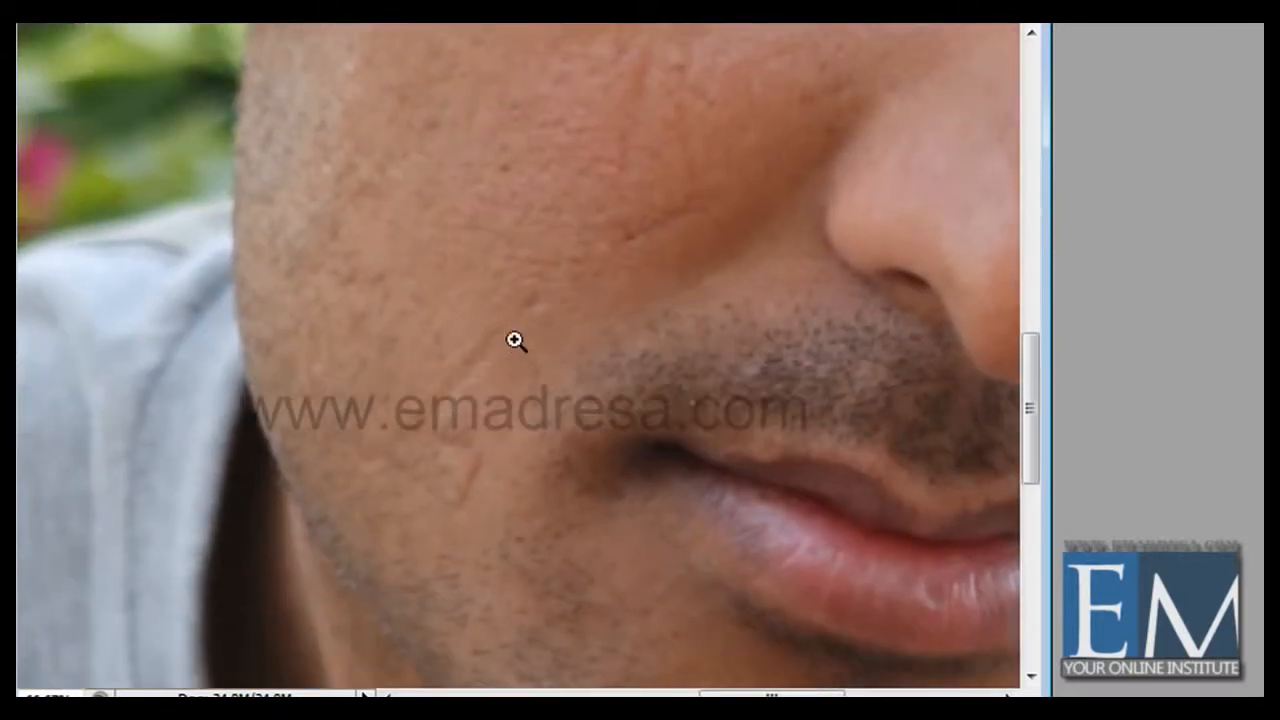
{"action": "left_click_drag", "start_coordinate": [612, 224], "coordinate": [537, 357]}
{"action": "left_click_drag", "start_coordinate": [438, 427], "coordinate": [563, 280]}
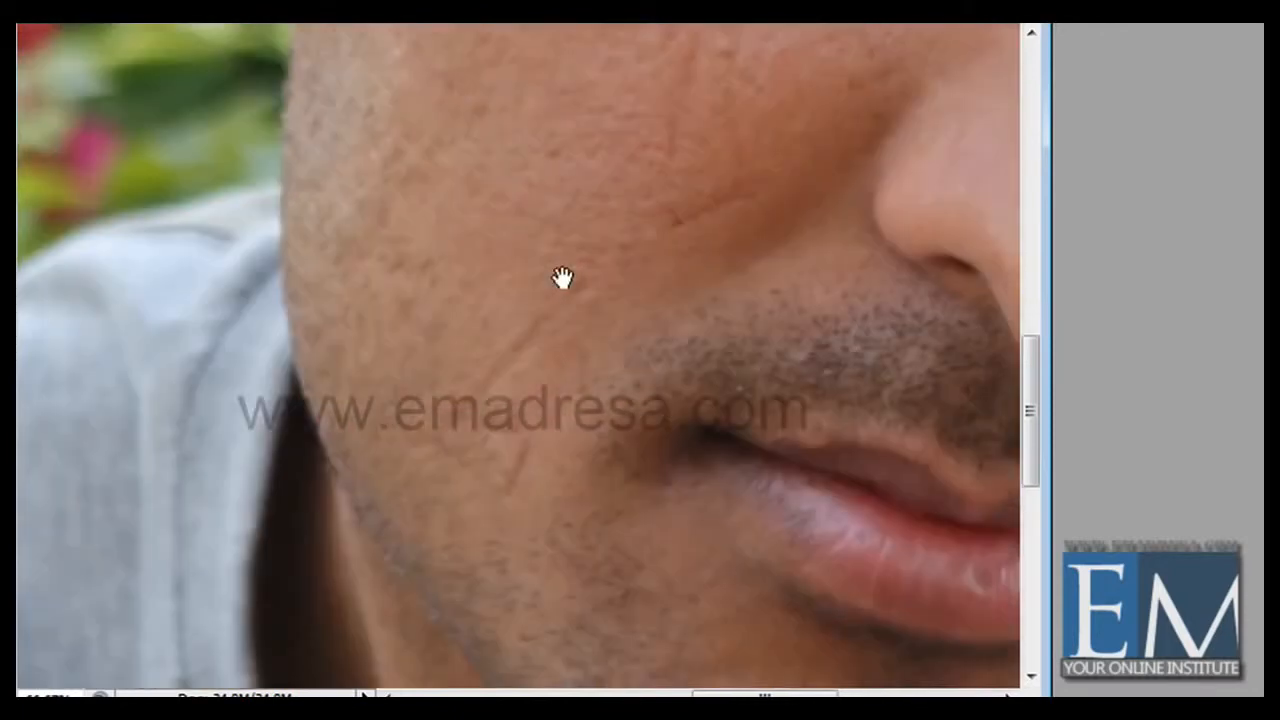
{"action": "left_click_drag", "start_coordinate": [554, 438], "coordinate": [548, 390]}
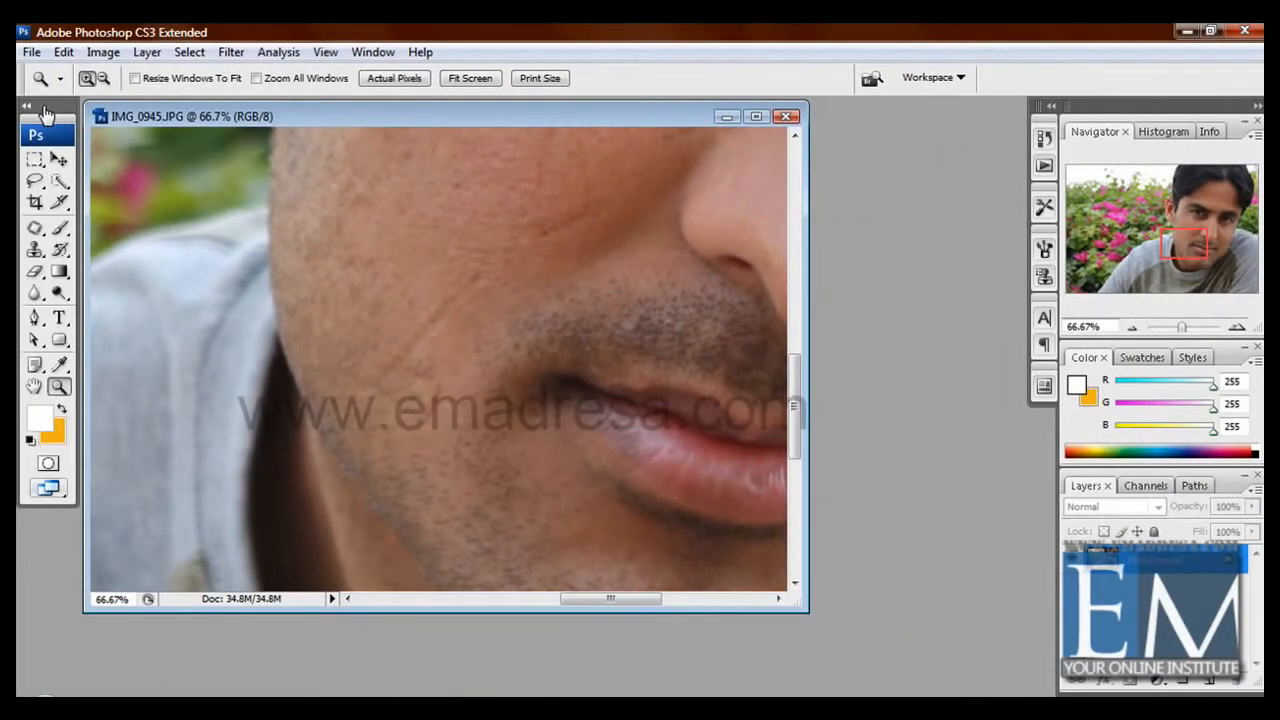
Step: Look through the healing tools and activate the Patch tool
{"action": "left_click", "coordinate": [36, 229]}
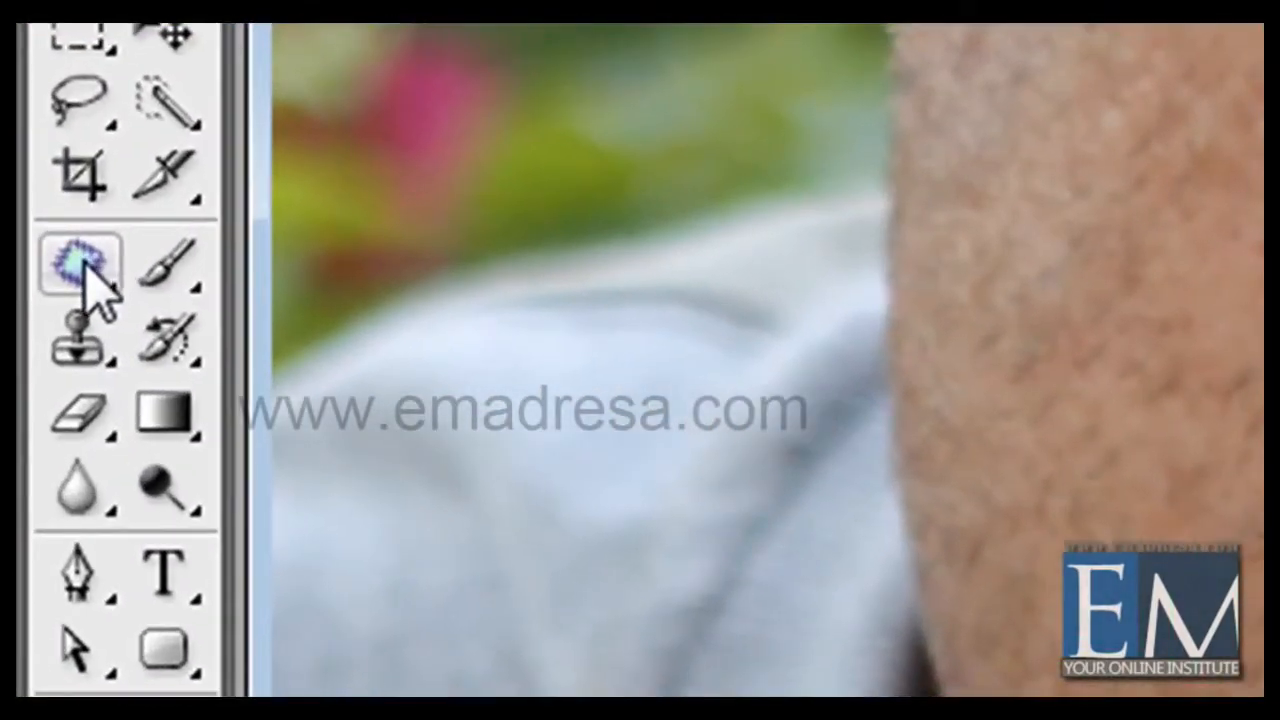
{"action": "left_click", "coordinate": [84, 264]}
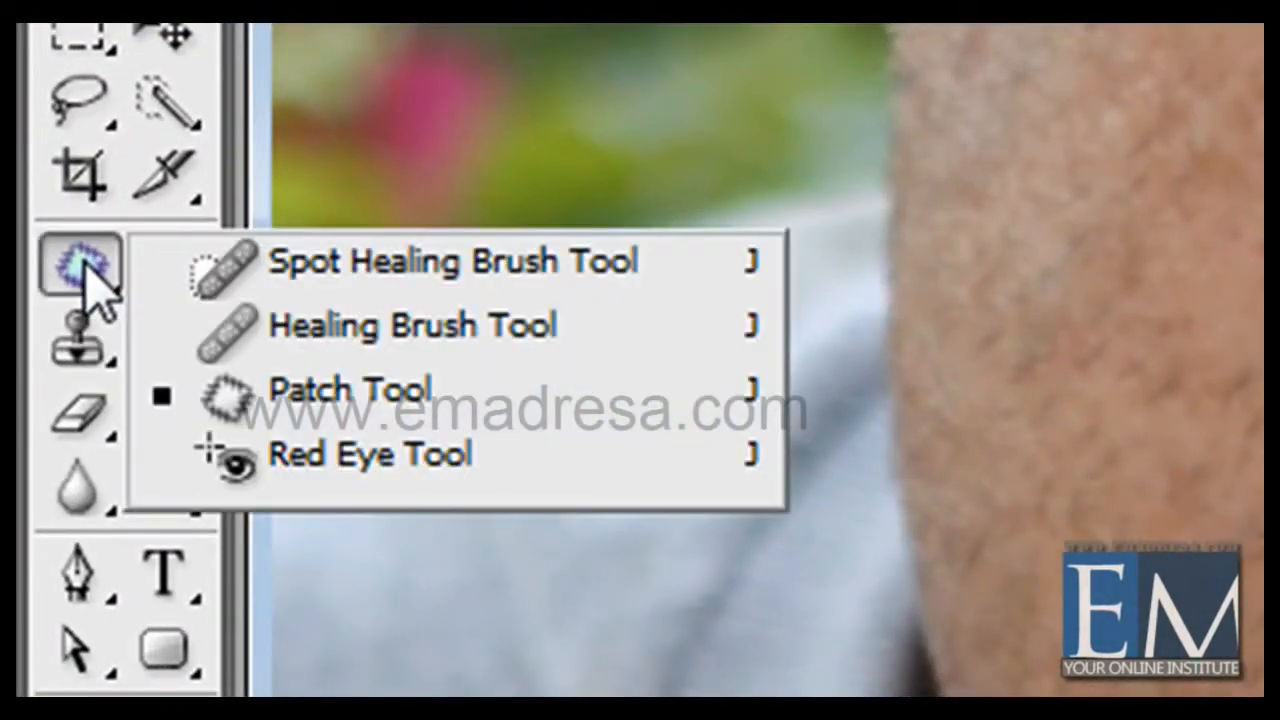
{"action": "left_click", "coordinate": [238, 266]}
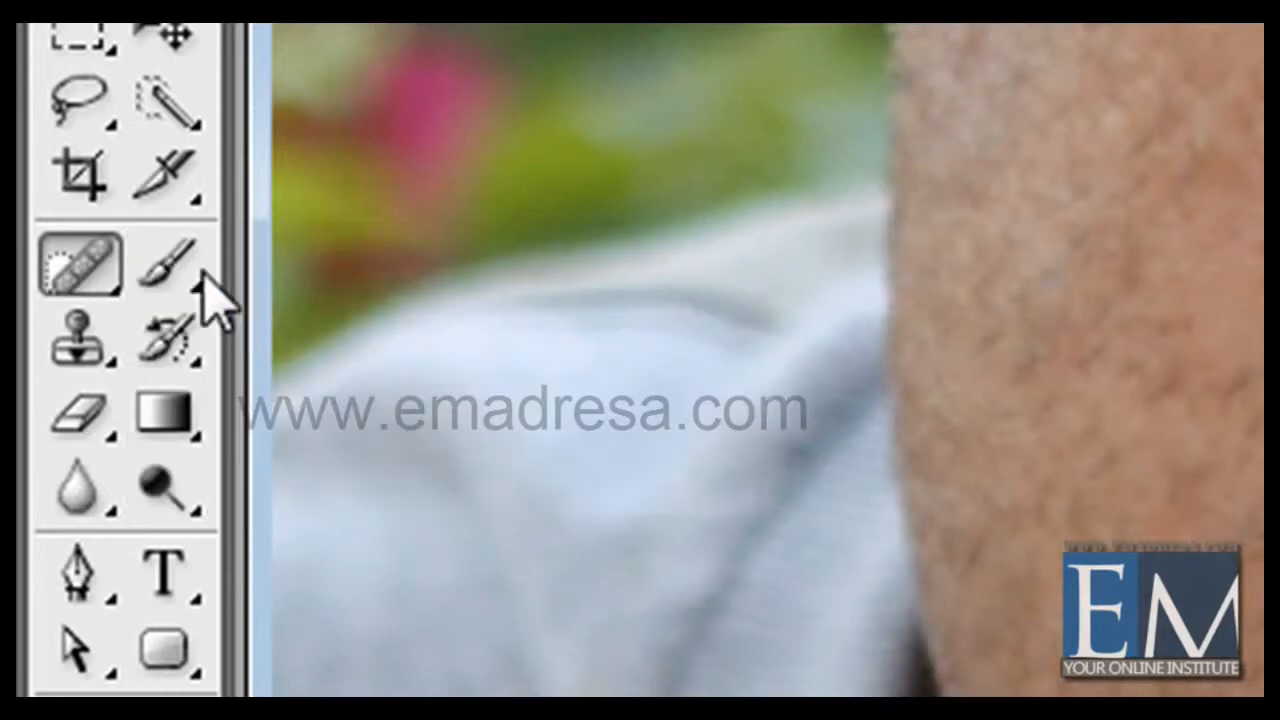
{"action": "left_click", "coordinate": [80, 296]}
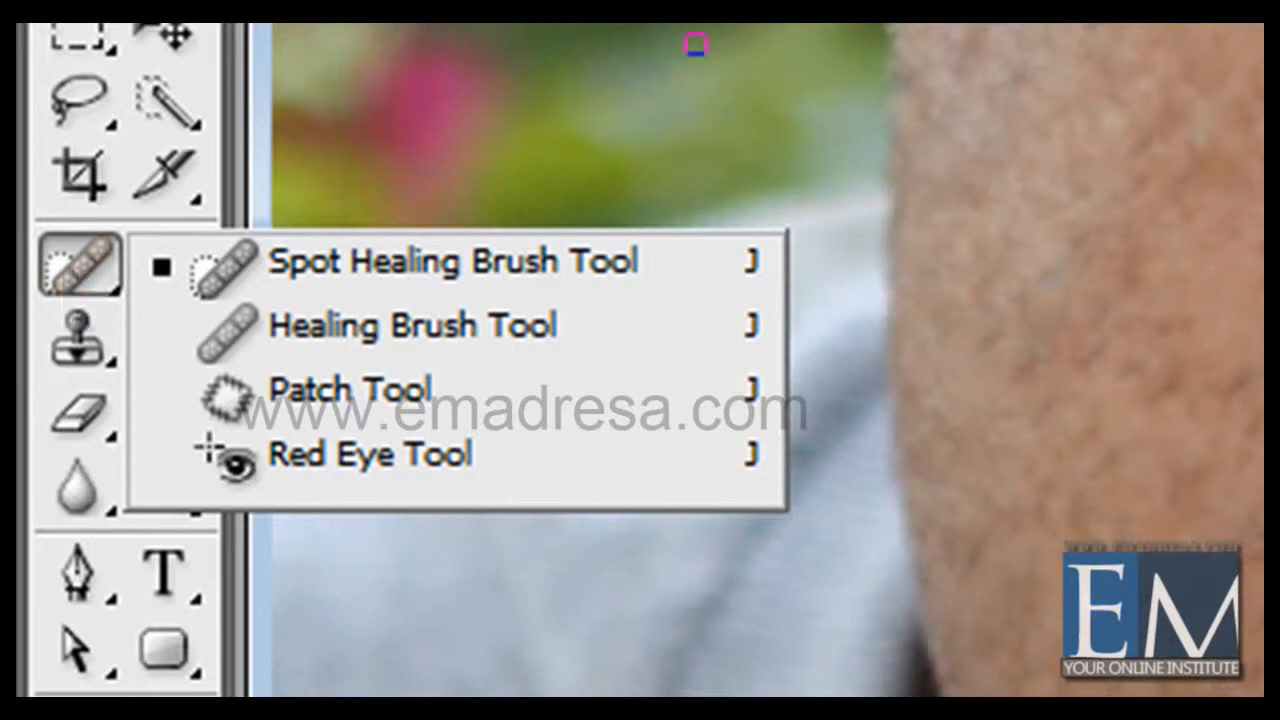
{"action": "left_click", "coordinate": [165, 38]}
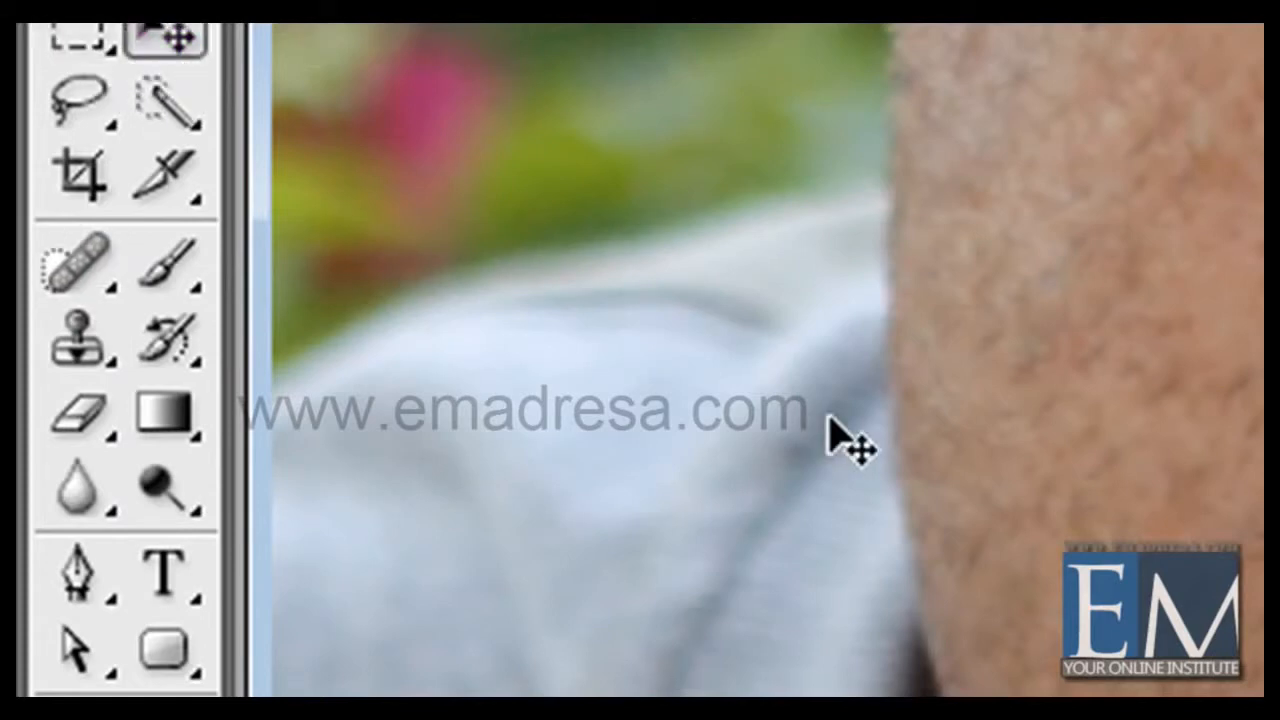
{"action": "key", "text": "j"}
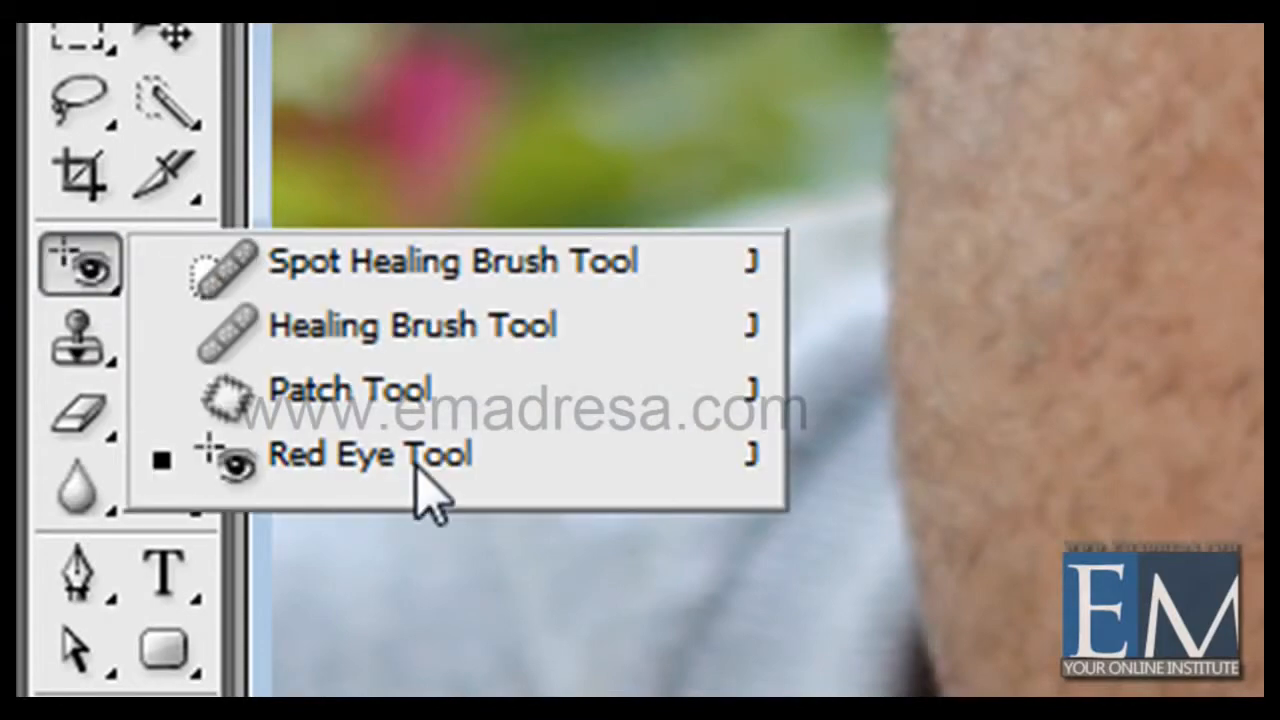
{"action": "left_click", "coordinate": [398, 400]}
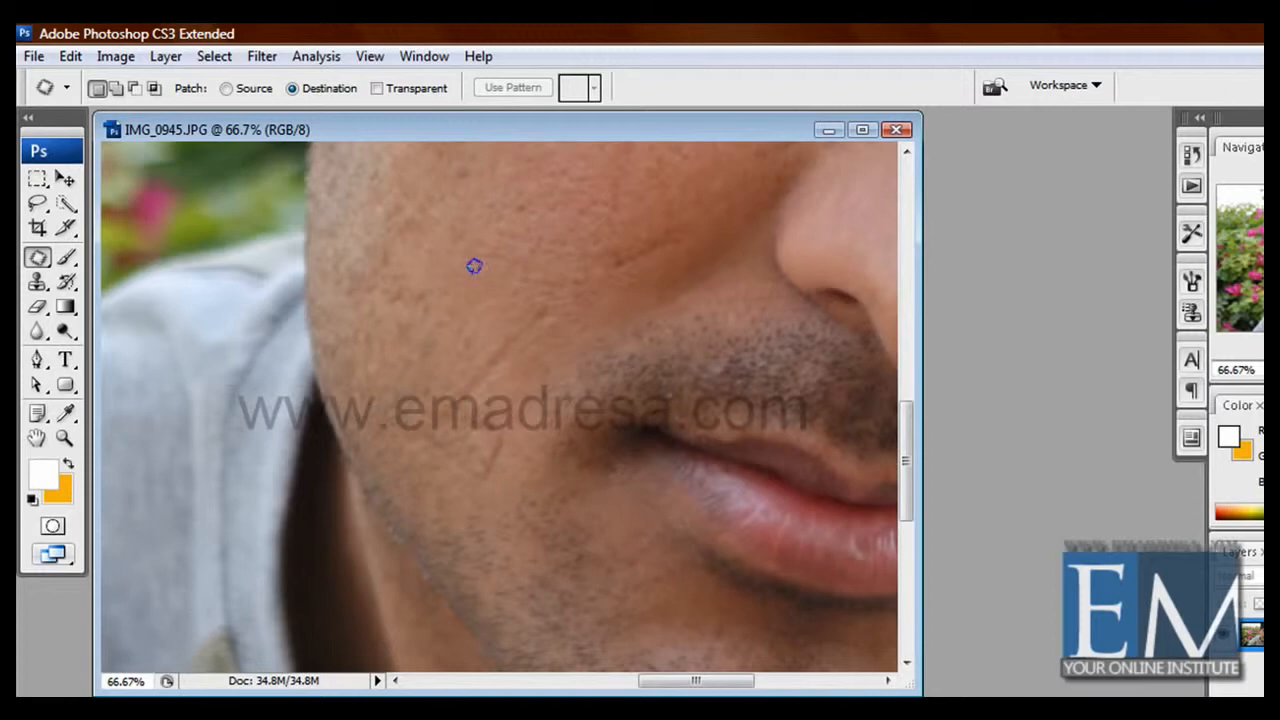
Step: Cover the long diagonal scar on the lower cheek with a Destination patch of the clean skin beside it, then deselect
{"action": "left_click_drag", "start_coordinate": [428, 292], "coordinate": [402, 347]}
{"action": "left_click_drag", "start_coordinate": [476, 265], "coordinate": [473, 266]}
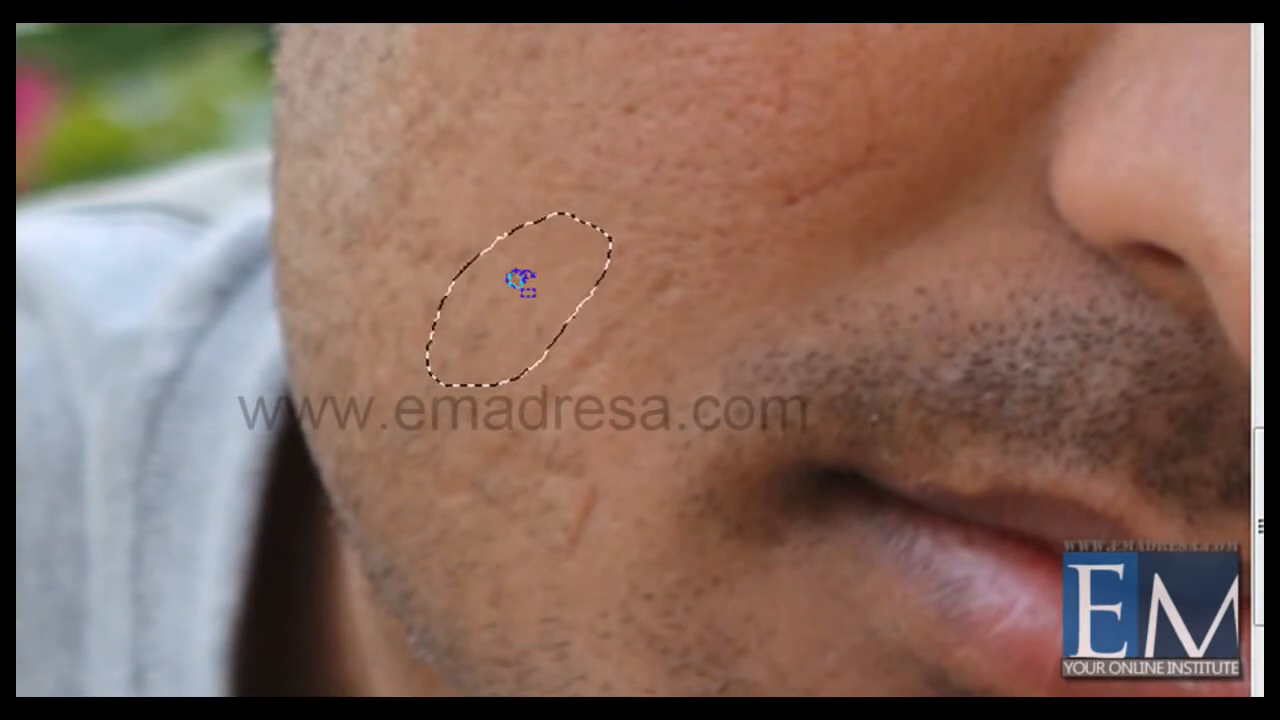
{"action": "mouse_move", "coordinate": [519, 282]}
{"action": "left_mouse_down"}
{"action": "mouse_move", "coordinate": [551, 320]}
{"action": "mouse_move", "coordinate": [592, 325]}
{"action": "left_mouse_up"}
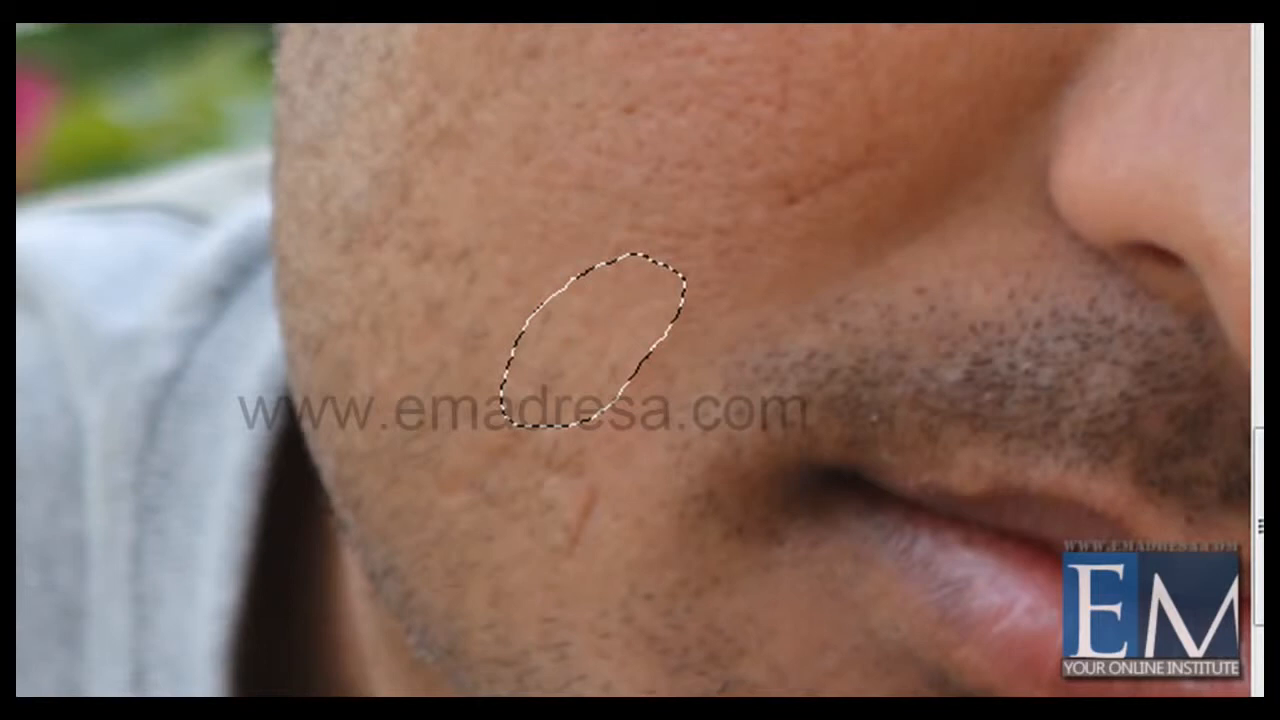
{"action": "left_click", "coordinate": [488, 280]}
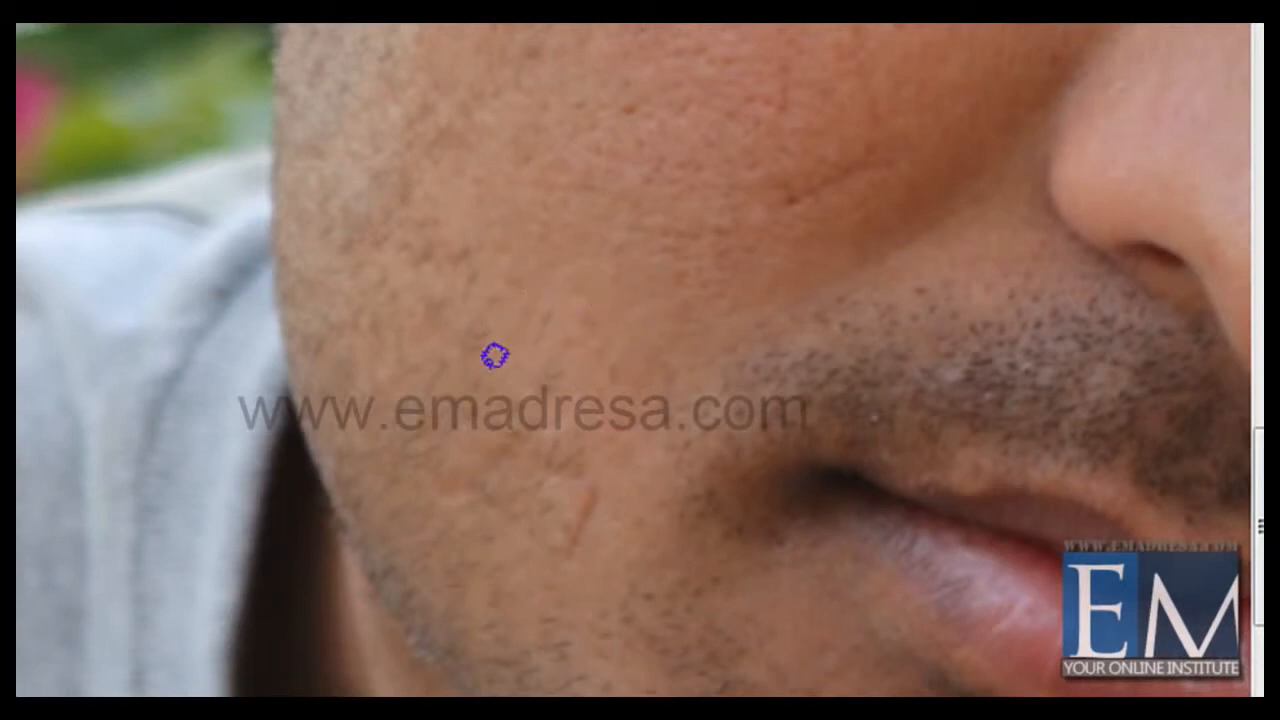
Step: Patch the short scar on the lower cheek near the corner of the mouth with clean nearby skin, then deselect
{"action": "mouse_move", "coordinate": [487, 372]}
{"action": "left_mouse_down"}
{"action": "mouse_move", "coordinate": [446, 394]}
{"action": "mouse_move", "coordinate": [453, 413]}
{"action": "mouse_move", "coordinate": [496, 413]}
{"action": "mouse_move", "coordinate": [525, 364]}
{"action": "mouse_move", "coordinate": [515, 348]}
{"action": "mouse_move", "coordinate": [482, 363]}
{"action": "mouse_move", "coordinate": [509, 464]}
{"action": "mouse_move", "coordinate": [477, 503]}
{"action": "mouse_move", "coordinate": [476, 541]}
{"action": "mouse_move", "coordinate": [499, 551]}
{"action": "mouse_move", "coordinate": [527, 531]}
{"action": "mouse_move", "coordinate": [559, 454]}
{"action": "mouse_move", "coordinate": [524, 456]}
{"action": "mouse_move", "coordinate": [566, 515]}
{"action": "left_mouse_up"}
{"action": "left_click", "coordinate": [457, 390]}
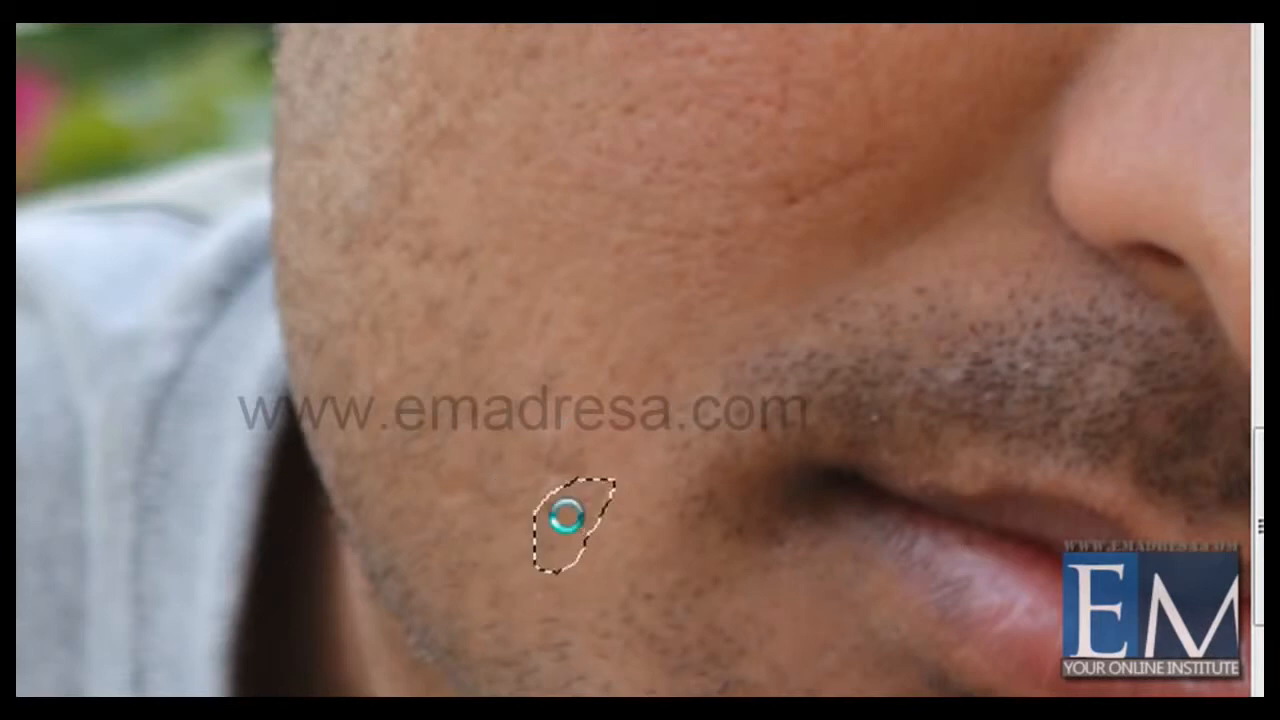
{"action": "left_click", "coordinate": [517, 488]}
Step: Patch the dark diagonal crease on the cheek beside the nostril with smooth skin and clear the selection
{"action": "left_click_drag", "start_coordinate": [654, 404], "coordinate": [462, 612]}
{"action": "left_click_drag", "start_coordinate": [584, 432], "coordinate": [498, 484]}
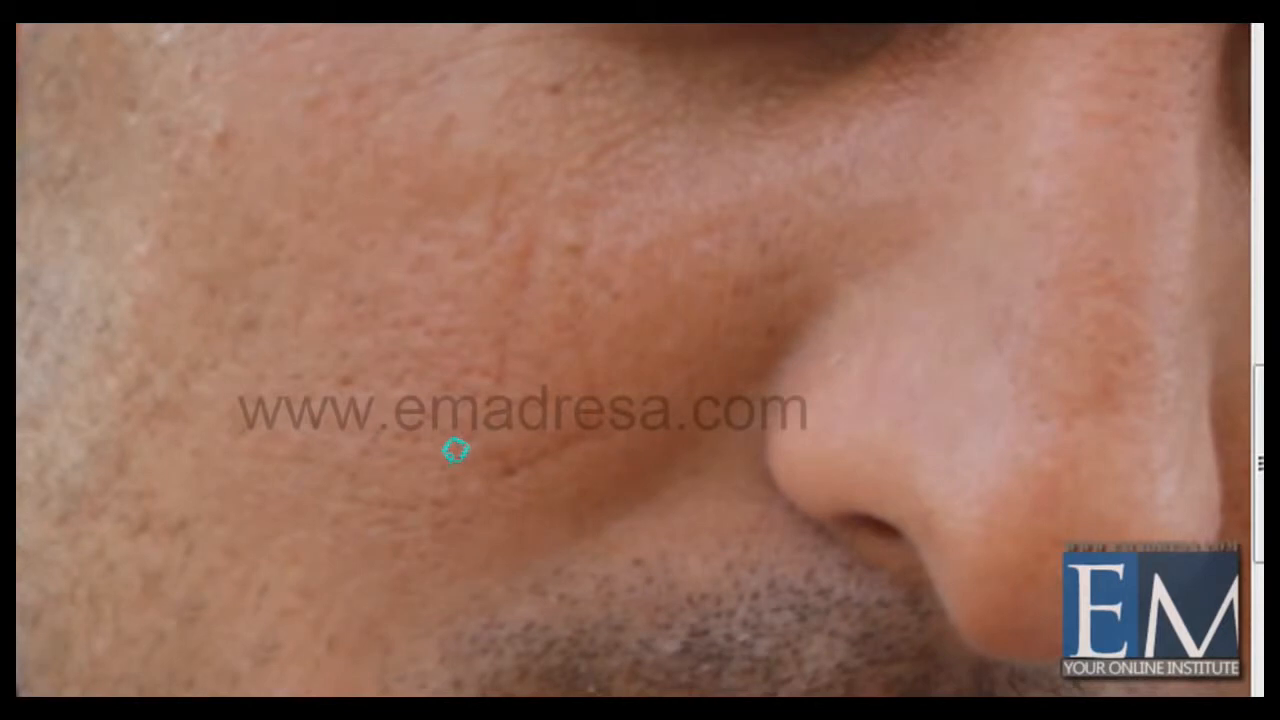
{"action": "mouse_move", "coordinate": [598, 462]}
{"action": "left_mouse_down"}
{"action": "mouse_move", "coordinate": [510, 482]}
{"action": "mouse_move", "coordinate": [494, 520]}
{"action": "mouse_move", "coordinate": [563, 514]}
{"action": "mouse_move", "coordinate": [617, 471]}
{"action": "mouse_move", "coordinate": [612, 443]}
{"action": "mouse_move", "coordinate": [577, 462]}
{"action": "mouse_move", "coordinate": [570, 447]}
{"action": "left_mouse_up"}
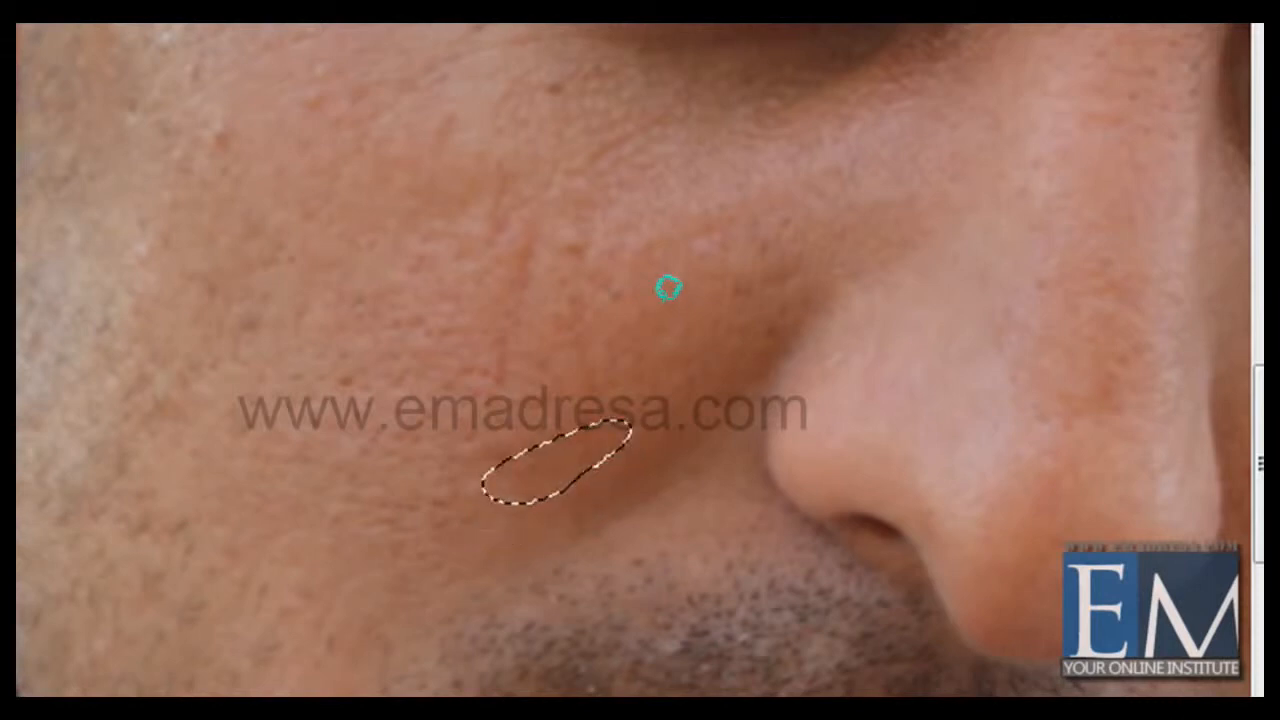
{"action": "key", "text": "ctrl+d"}
Step: Patch the fine vertical creases and reddish lines on the middle of the cheek with neighbouring smooth skin, then deselect
{"action": "mouse_move", "coordinate": [673, 393]}
{"action": "left_mouse_down"}
{"action": "mouse_move", "coordinate": [640, 349]}
{"action": "mouse_move", "coordinate": [649, 271]}
{"action": "mouse_move", "coordinate": [669, 277]}
{"action": "mouse_move", "coordinate": [676, 300]}
{"action": "mouse_move", "coordinate": [629, 357]}
{"action": "mouse_move", "coordinate": [597, 362]}
{"action": "left_mouse_up"}
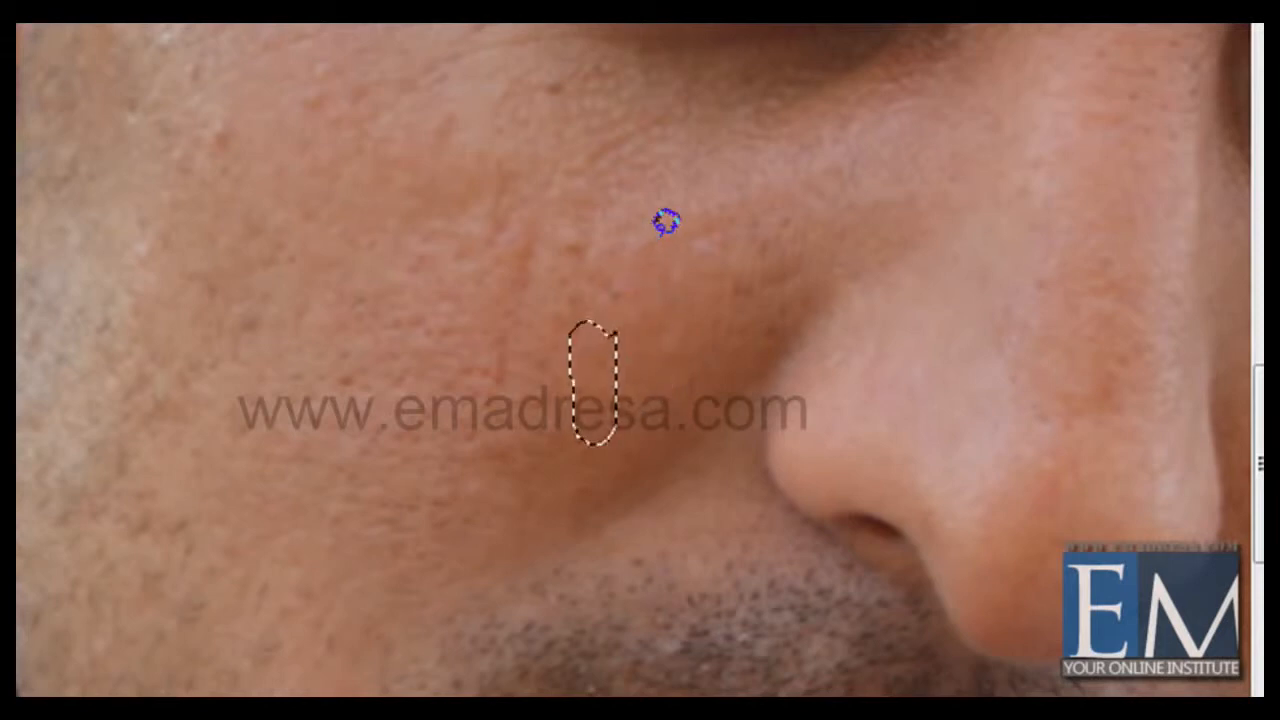
{"action": "mouse_move", "coordinate": [664, 235]}
{"action": "left_mouse_down"}
{"action": "mouse_move", "coordinate": [663, 287]}
{"action": "mouse_move", "coordinate": [640, 297]}
{"action": "mouse_move", "coordinate": [618, 233]}
{"action": "mouse_move", "coordinate": [628, 217]}
{"action": "mouse_move", "coordinate": [663, 228]}
{"action": "left_mouse_up"}
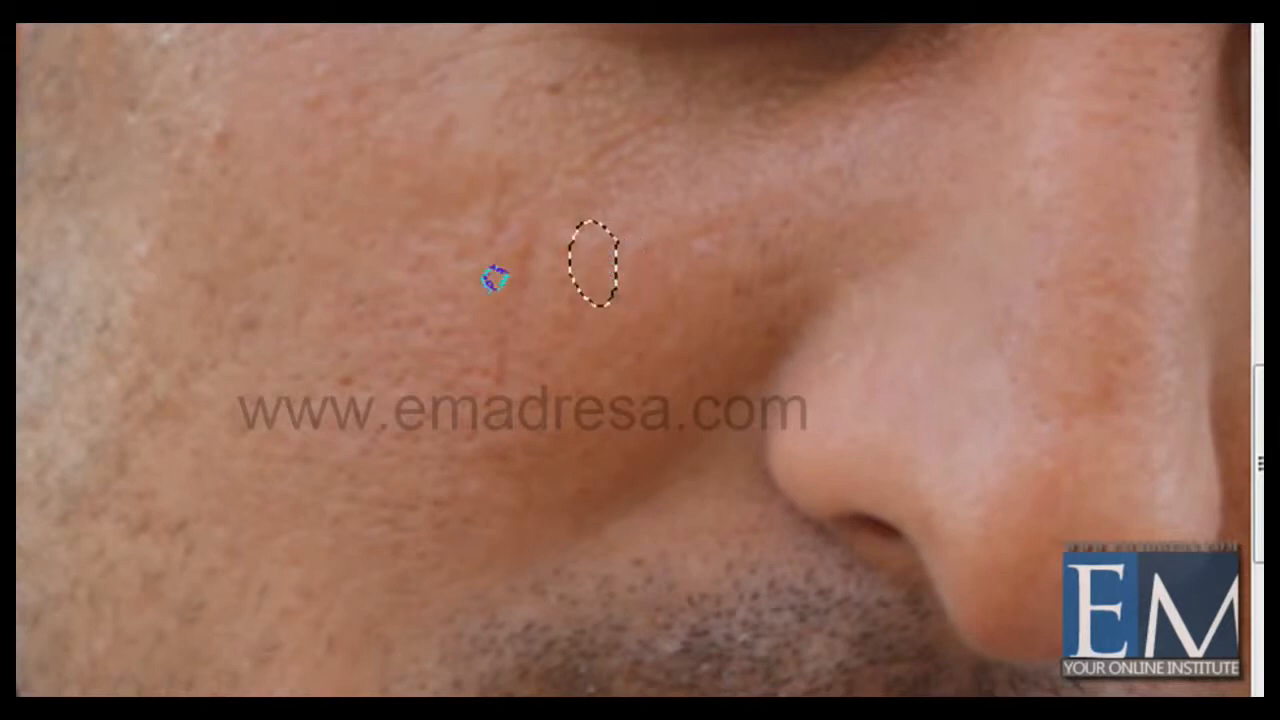
{"action": "mouse_move", "coordinate": [429, 286]}
{"action": "left_mouse_down"}
{"action": "mouse_move", "coordinate": [403, 357]}
{"action": "mouse_move", "coordinate": [411, 387]}
{"action": "mouse_move", "coordinate": [455, 384]}
{"action": "mouse_move", "coordinate": [476, 343]}
{"action": "mouse_move", "coordinate": [475, 299]}
{"action": "mouse_move", "coordinate": [432, 287]}
{"action": "left_mouse_up"}
{"action": "left_click_drag", "start_coordinate": [429, 340], "coordinate": [490, 355]}
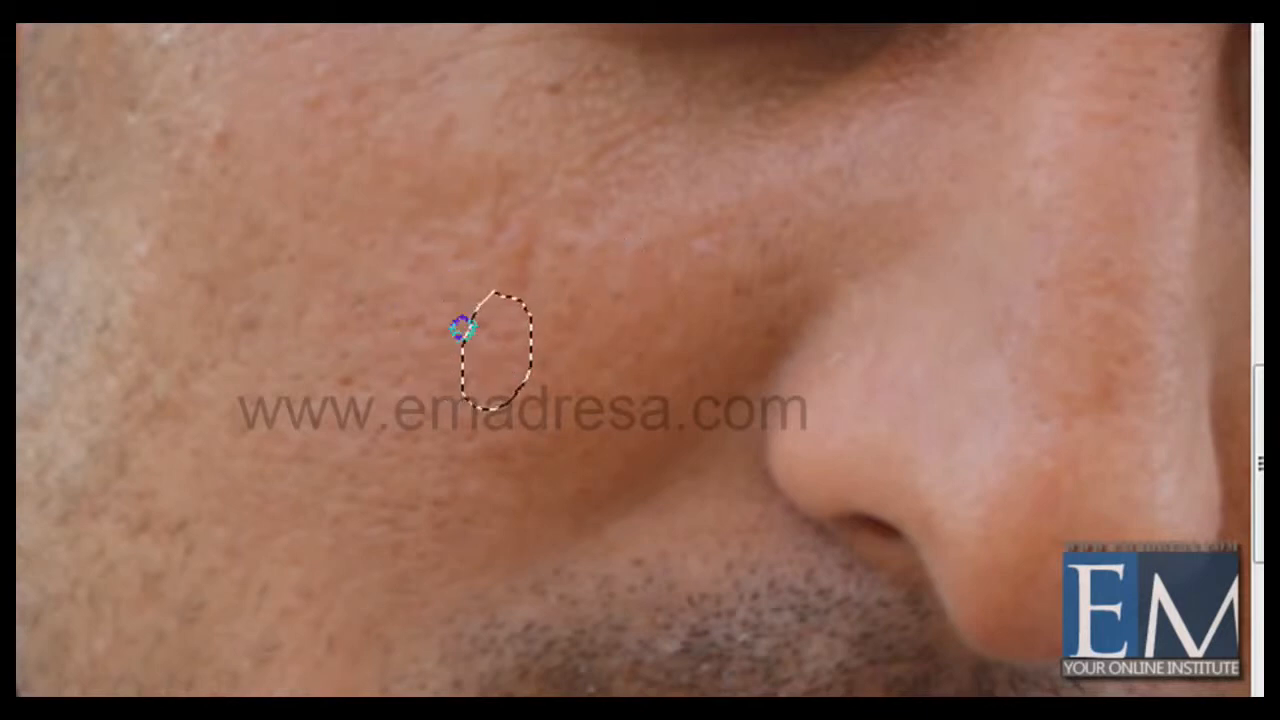
{"action": "mouse_move", "coordinate": [408, 294]}
{"action": "left_mouse_down"}
{"action": "mouse_move", "coordinate": [381, 355]}
{"action": "mouse_move", "coordinate": [411, 371]}
{"action": "mouse_move", "coordinate": [449, 365]}
{"action": "mouse_move", "coordinate": [476, 319]}
{"action": "mouse_move", "coordinate": [472, 287]}
{"action": "mouse_move", "coordinate": [413, 273]}
{"action": "mouse_move", "coordinate": [471, 341]}
{"action": "mouse_move", "coordinate": [516, 326]}
{"action": "mouse_move", "coordinate": [528, 256]}
{"action": "left_mouse_up"}
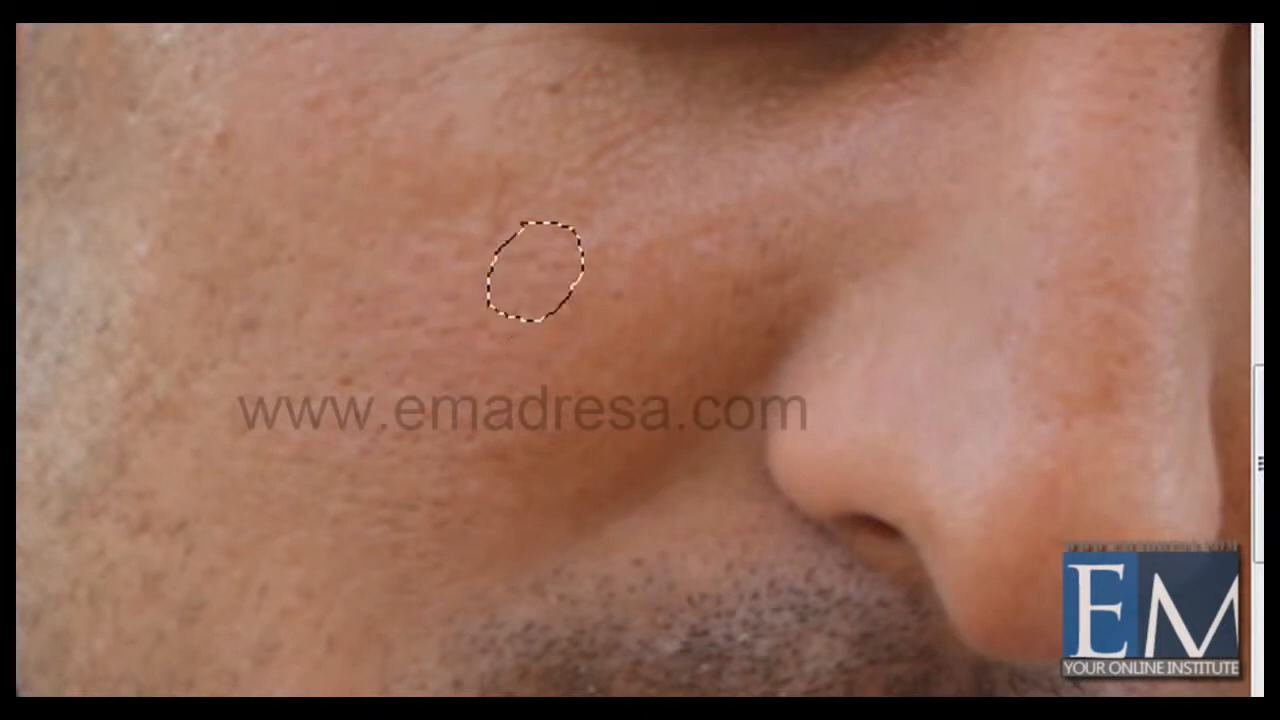
{"action": "left_click", "coordinate": [438, 266]}
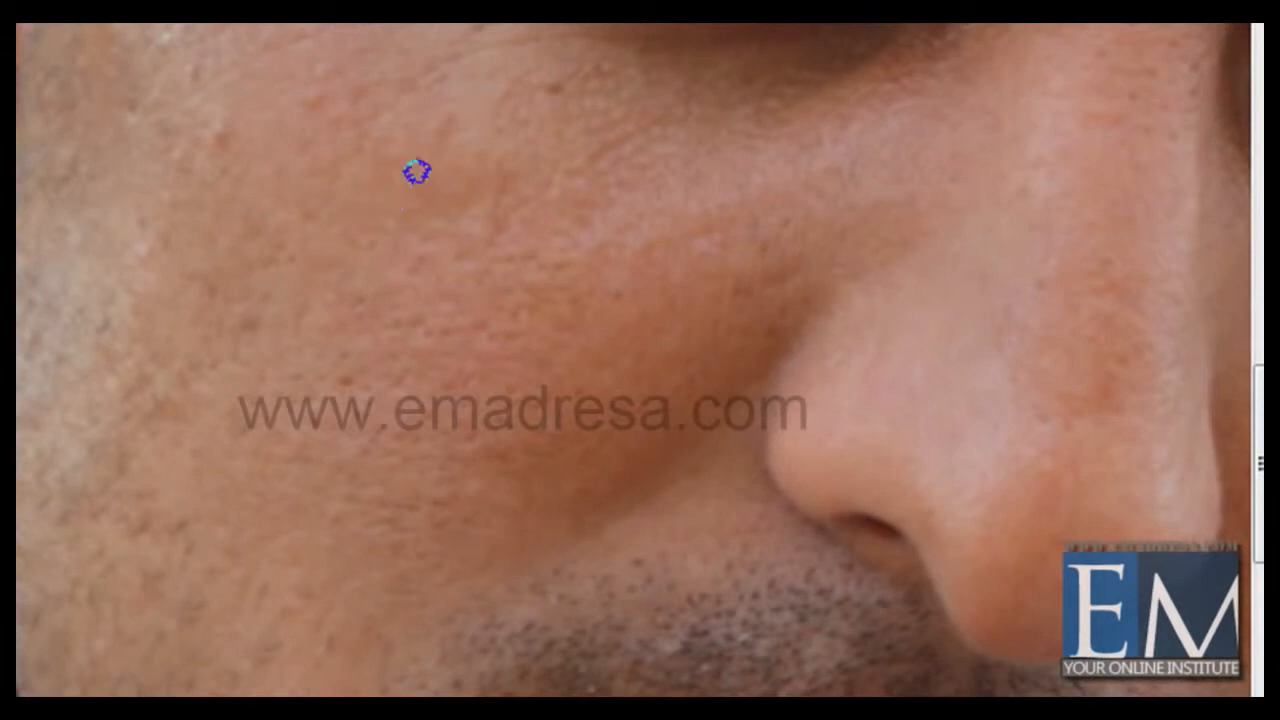
Step: Patch the short crease on the upper cheek below the eye with the clean skin next to it, then deselect
{"action": "mouse_move", "coordinate": [410, 182]}
{"action": "left_mouse_down"}
{"action": "mouse_move", "coordinate": [405, 268]}
{"action": "mouse_move", "coordinate": [435, 266]}
{"action": "mouse_move", "coordinate": [469, 232]}
{"action": "mouse_move", "coordinate": [472, 183]}
{"action": "mouse_move", "coordinate": [449, 169]}
{"action": "mouse_move", "coordinate": [406, 178]}
{"action": "left_mouse_up"}
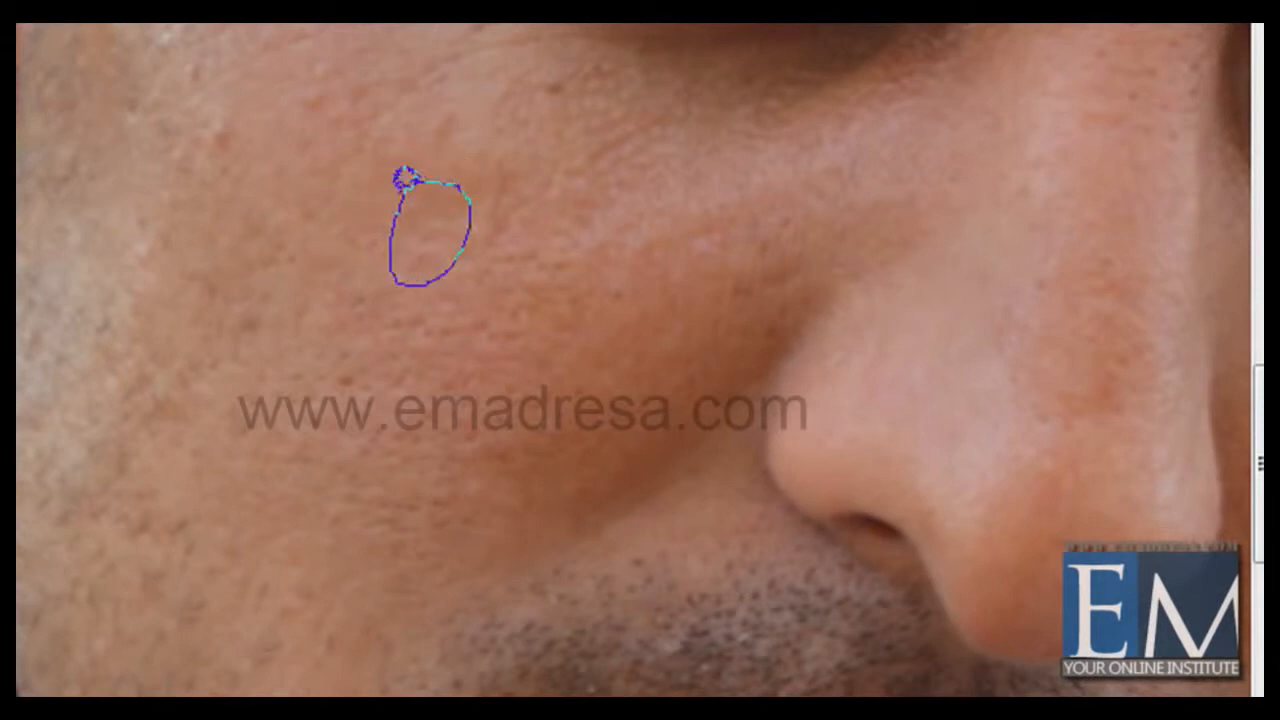
{"action": "left_click_drag", "start_coordinate": [416, 227], "coordinate": [464, 211]}
{"action": "left_click", "coordinate": [428, 212]}
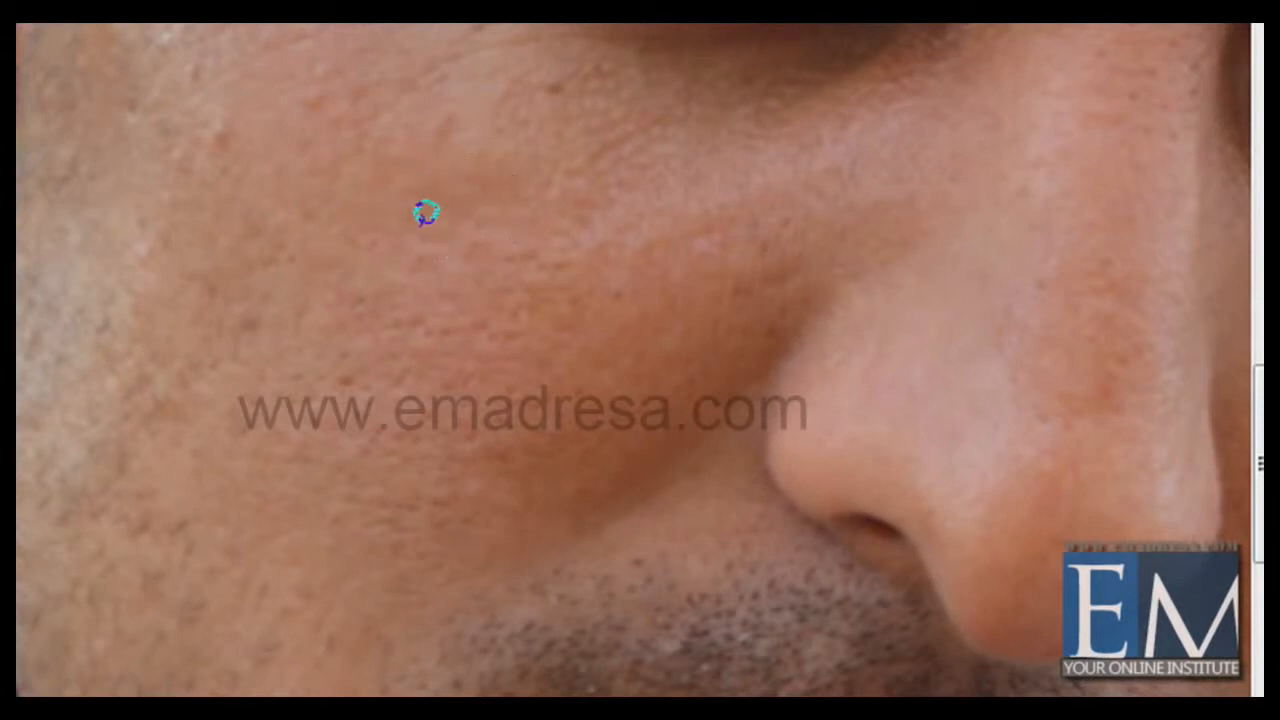
{"action": "left_click_drag", "start_coordinate": [449, 263], "coordinate": [429, 526]}
{"action": "left_click_drag", "start_coordinate": [450, 456], "coordinate": [526, 491]}
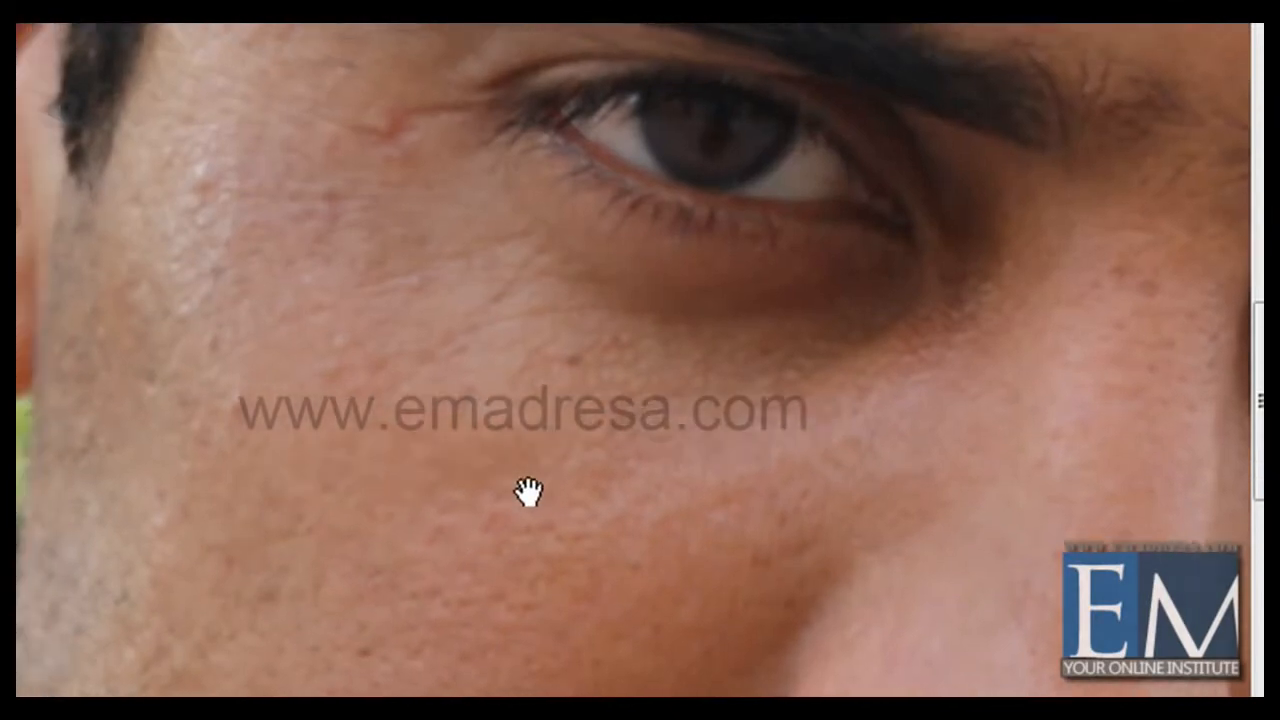
Step: Patch the small dark spot and nearby uneven marks on the cheek below the eye with clean skin, then deselect
{"action": "mouse_move", "coordinate": [613, 625]}
{"action": "left_mouse_down"}
{"action": "mouse_move", "coordinate": [680, 615]}
{"action": "mouse_move", "coordinate": [698, 573]}
{"action": "mouse_move", "coordinate": [689, 548]}
{"action": "mouse_move", "coordinate": [697, 592]}
{"action": "mouse_move", "coordinate": [776, 555]}
{"action": "left_mouse_up"}
{"action": "key", "text": "ctrl+d"}
{"action": "key", "text": "space"}
{"action": "left_click_drag", "start_coordinate": [690, 584], "coordinate": [618, 618]}
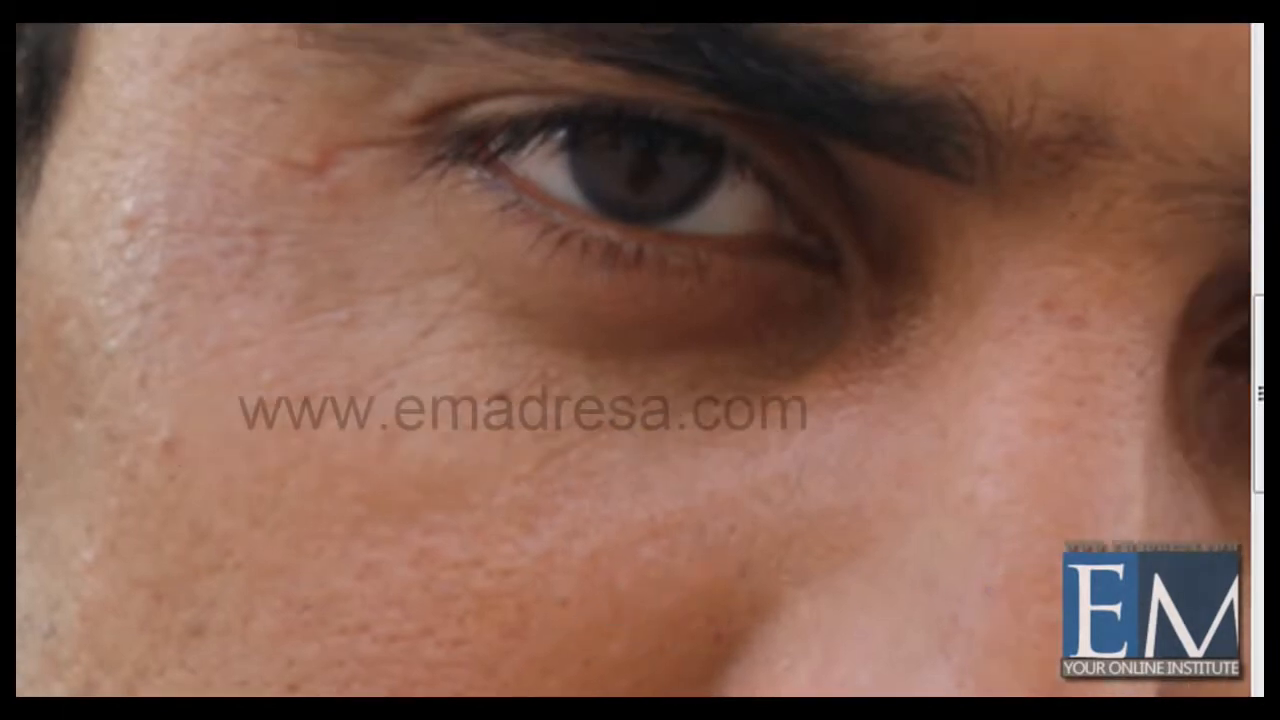
{"action": "left_click_drag", "start_coordinate": [449, 432], "coordinate": [433, 470]}
{"action": "mouse_move", "coordinate": [486, 533]}
{"action": "left_mouse_down"}
{"action": "mouse_move", "coordinate": [493, 438]}
{"action": "mouse_move", "coordinate": [459, 414]}
{"action": "mouse_move", "coordinate": [443, 452]}
{"action": "mouse_move", "coordinate": [387, 419]}
{"action": "left_mouse_up"}
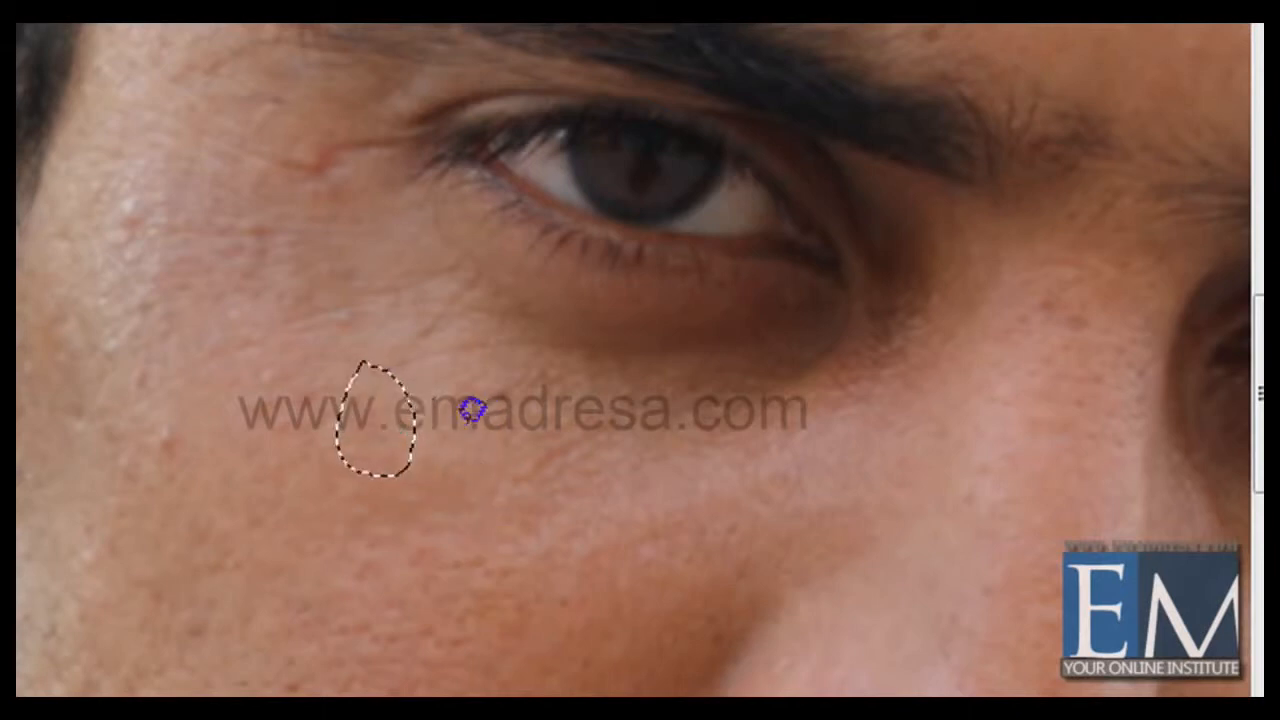
{"action": "left_click_drag", "start_coordinate": [463, 426], "coordinate": [455, 467]}
{"action": "left_click_drag", "start_coordinate": [478, 410], "coordinate": [506, 420]}
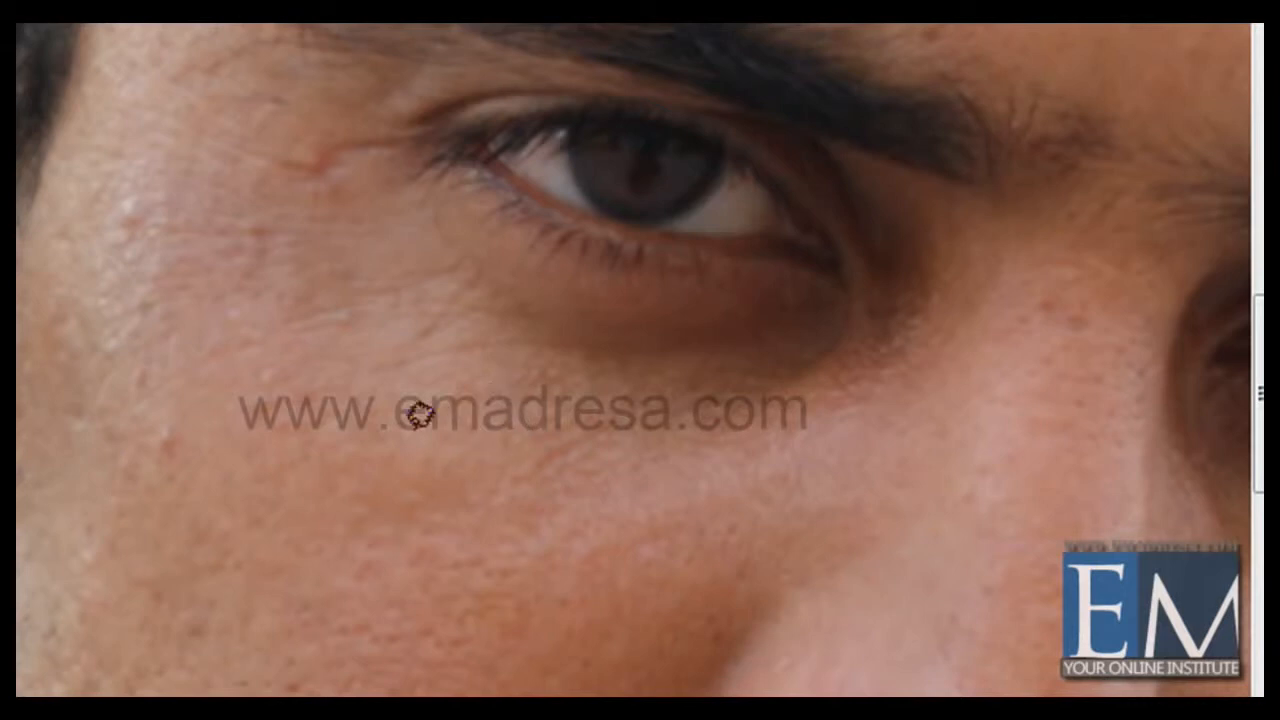
{"action": "left_click", "coordinate": [409, 422]}
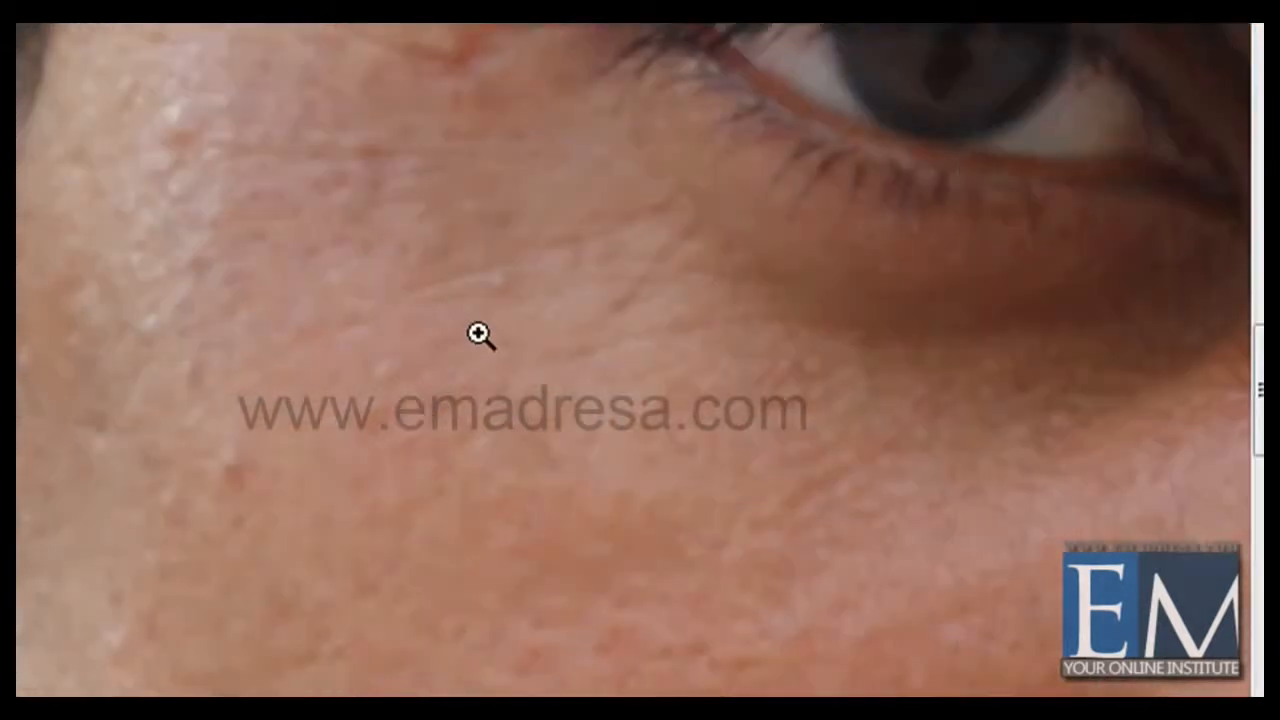
Step: Patch the small reddish blemish on the outer cheek below the sideburn with the clean skin beside it
{"action": "left_click_drag", "start_coordinate": [480, 346], "coordinate": [650, 388]}
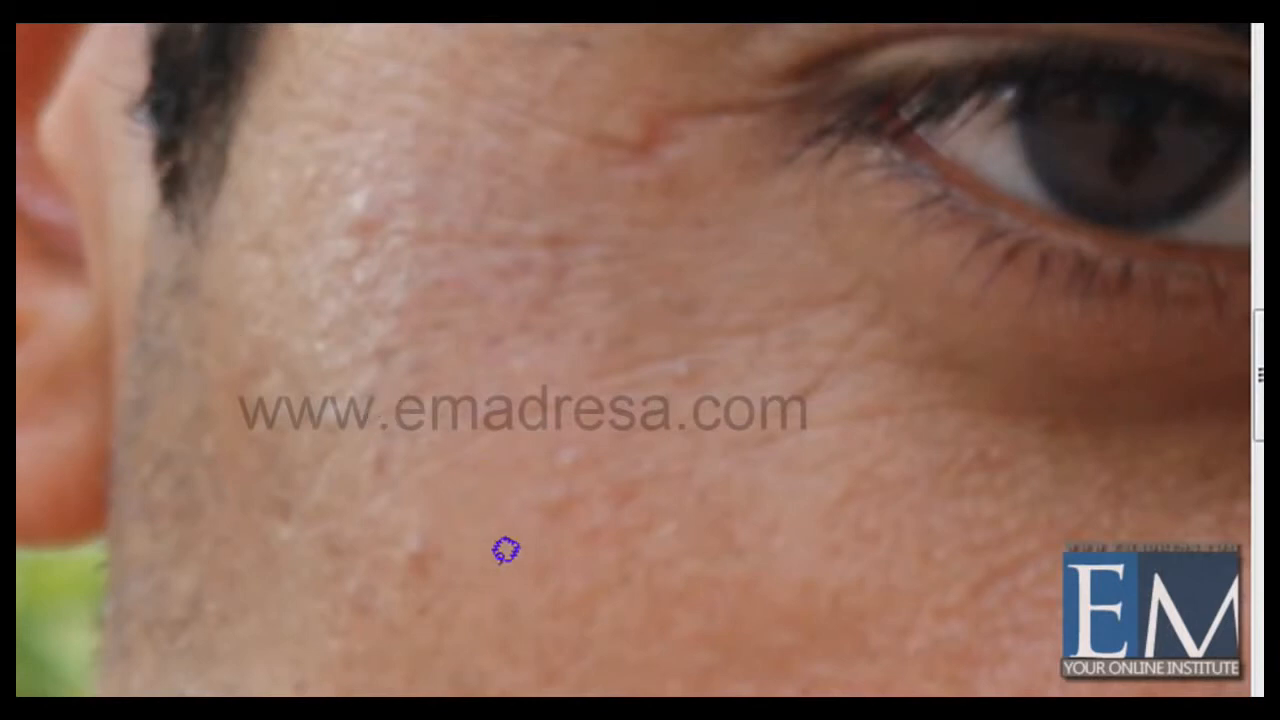
{"action": "mouse_move", "coordinate": [496, 558]}
{"action": "left_mouse_down"}
{"action": "mouse_move", "coordinate": [527, 619]}
{"action": "mouse_move", "coordinate": [561, 575]}
{"action": "left_mouse_up"}
{"action": "left_click_drag", "start_coordinate": [494, 545], "coordinate": [496, 556]}
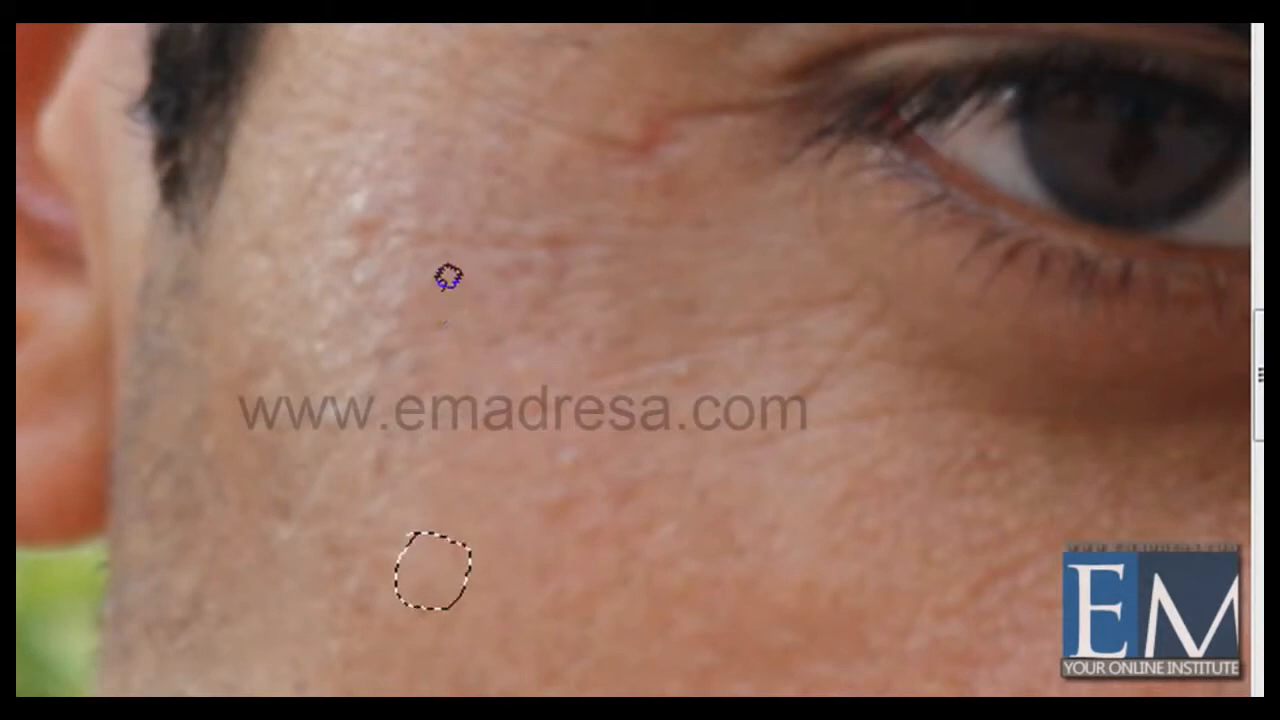
Step: Patch the reddish spot on the temple between the sideburn and the eye with nearby skin, then clear the selection
{"action": "mouse_move", "coordinate": [393, 285]}
{"action": "left_mouse_down"}
{"action": "mouse_move", "coordinate": [373, 317]}
{"action": "mouse_move", "coordinate": [380, 334]}
{"action": "mouse_move", "coordinate": [429, 348]}
{"action": "mouse_move", "coordinate": [461, 339]}
{"action": "left_mouse_up"}
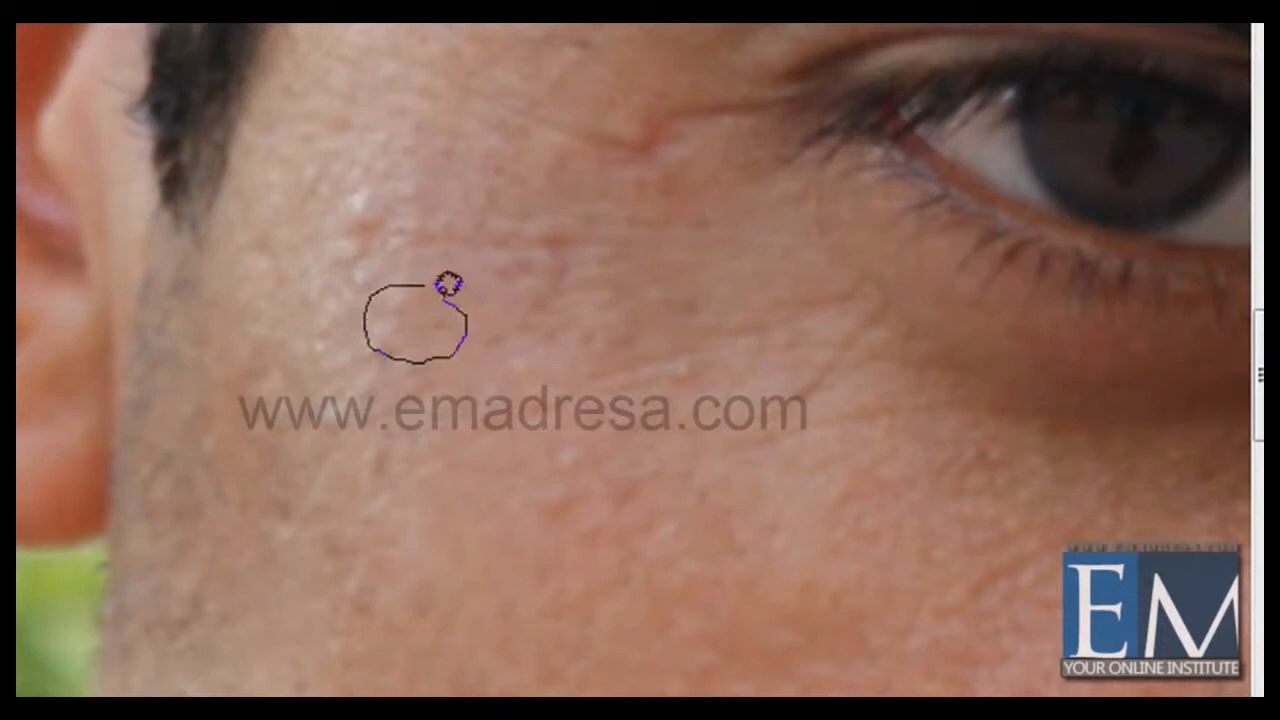
{"action": "left_click_drag", "start_coordinate": [448, 284], "coordinate": [450, 286]}
{"action": "left_click_drag", "start_coordinate": [434, 331], "coordinate": [390, 230]}
{"action": "left_click", "coordinate": [391, 274]}
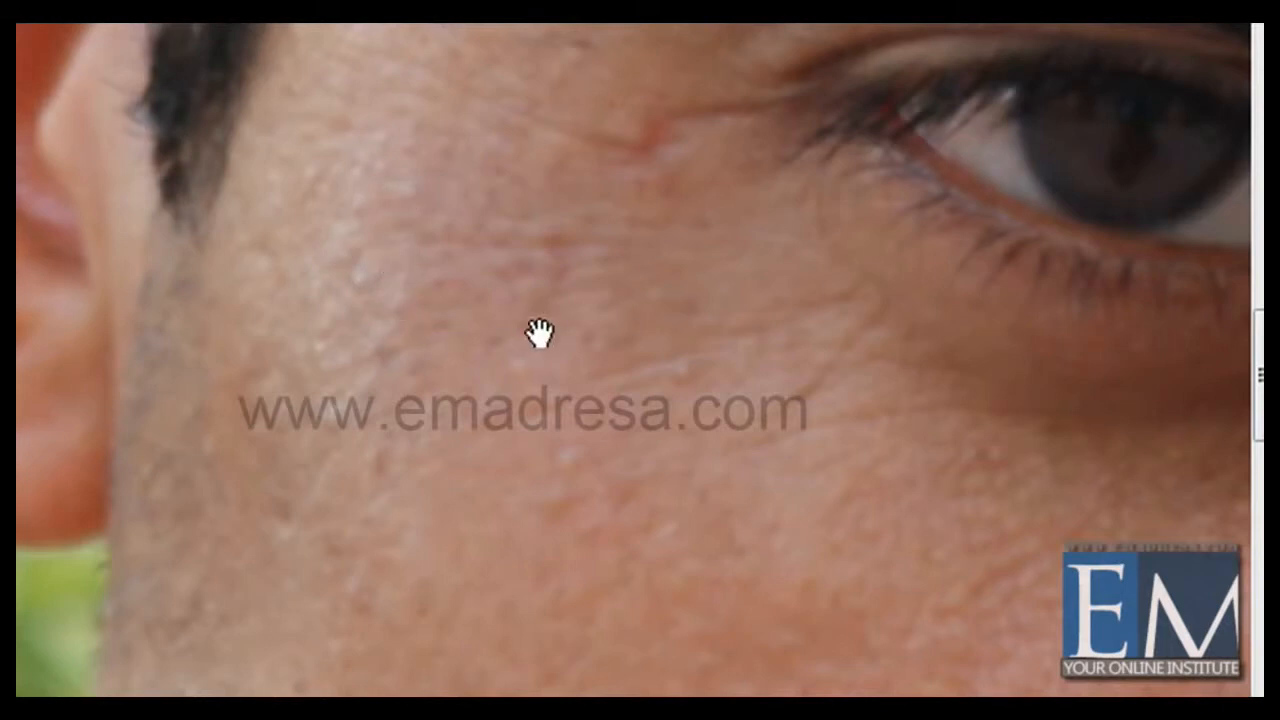
Step: Patch the red scar line beside the outer corner of the eye with smooth skin from just below it, then deselect
{"action": "left_click_drag", "start_coordinate": [537, 334], "coordinate": [471, 434]}
{"action": "mouse_move", "coordinate": [616, 332]}
{"action": "left_mouse_down"}
{"action": "mouse_move", "coordinate": [531, 338]}
{"action": "mouse_move", "coordinate": [498, 370]}
{"action": "left_mouse_up"}
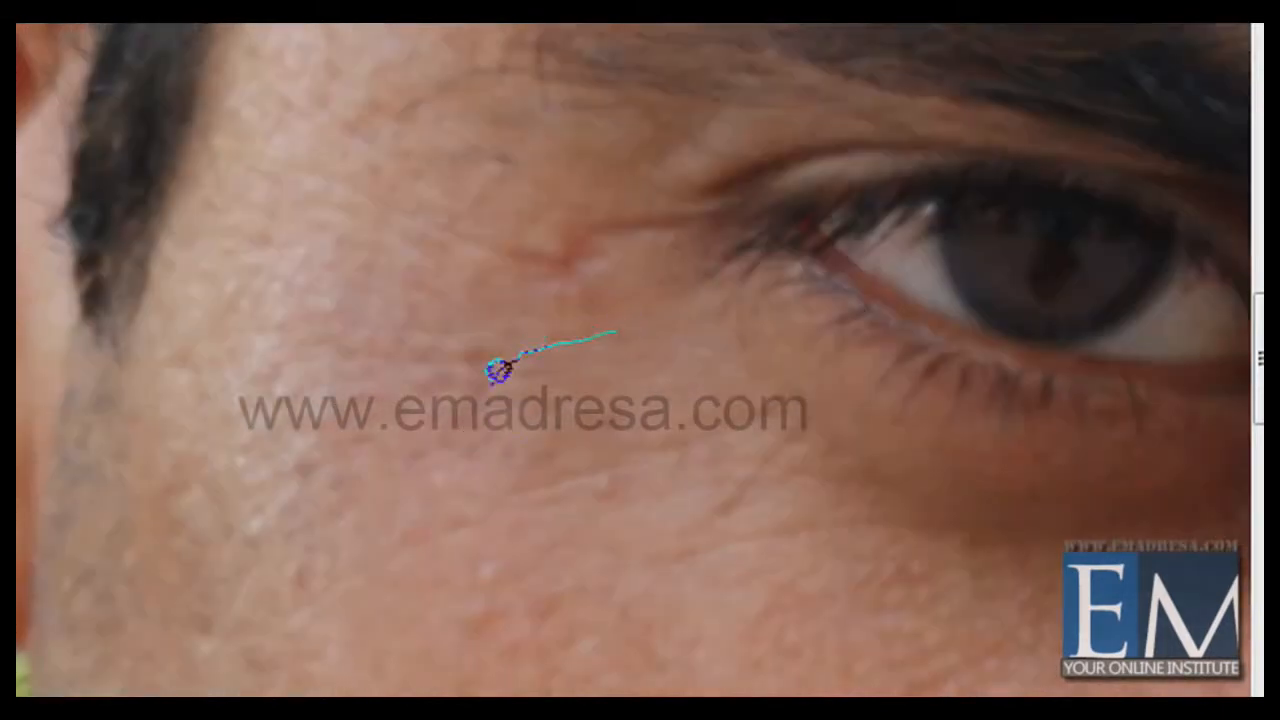
{"action": "mouse_move", "coordinate": [541, 407]}
{"action": "left_mouse_down"}
{"action": "mouse_move", "coordinate": [666, 386]}
{"action": "mouse_move", "coordinate": [673, 364]}
{"action": "mouse_move", "coordinate": [651, 331]}
{"action": "mouse_move", "coordinate": [617, 328]}
{"action": "mouse_move", "coordinate": [614, 249]}
{"action": "left_mouse_up"}
{"action": "key", "text": "ctrl+d"}
Step: Patch the light diagonal crease on the upper cheek below the outer eye corner and clear the selection
{"action": "left_click_drag", "start_coordinate": [549, 334], "coordinate": [443, 290]}
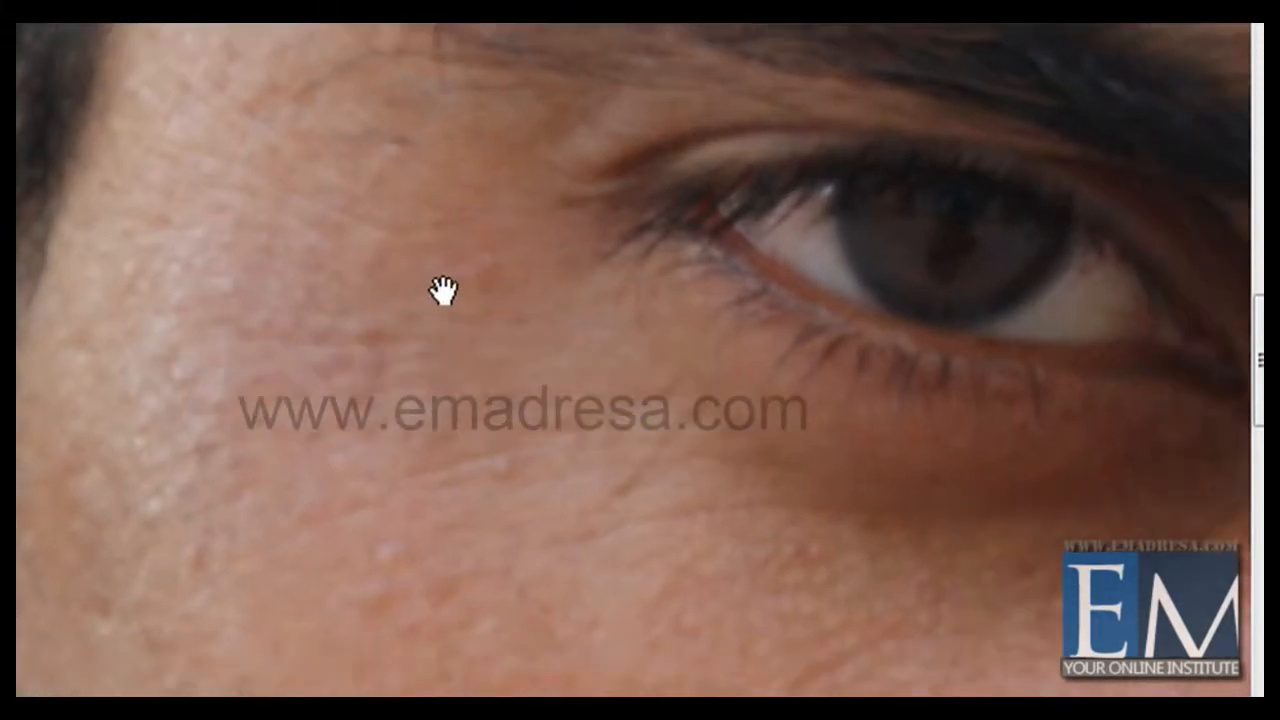
{"action": "mouse_move", "coordinate": [443, 471]}
{"action": "left_mouse_down"}
{"action": "mouse_move", "coordinate": [342, 515]}
{"action": "mouse_move", "coordinate": [328, 549]}
{"action": "mouse_move", "coordinate": [468, 522]}
{"action": "left_mouse_up"}
{"action": "mouse_move", "coordinate": [481, 467]}
{"action": "left_mouse_down"}
{"action": "mouse_move", "coordinate": [443, 471]}
{"action": "mouse_move", "coordinate": [463, 457]}
{"action": "left_mouse_up"}
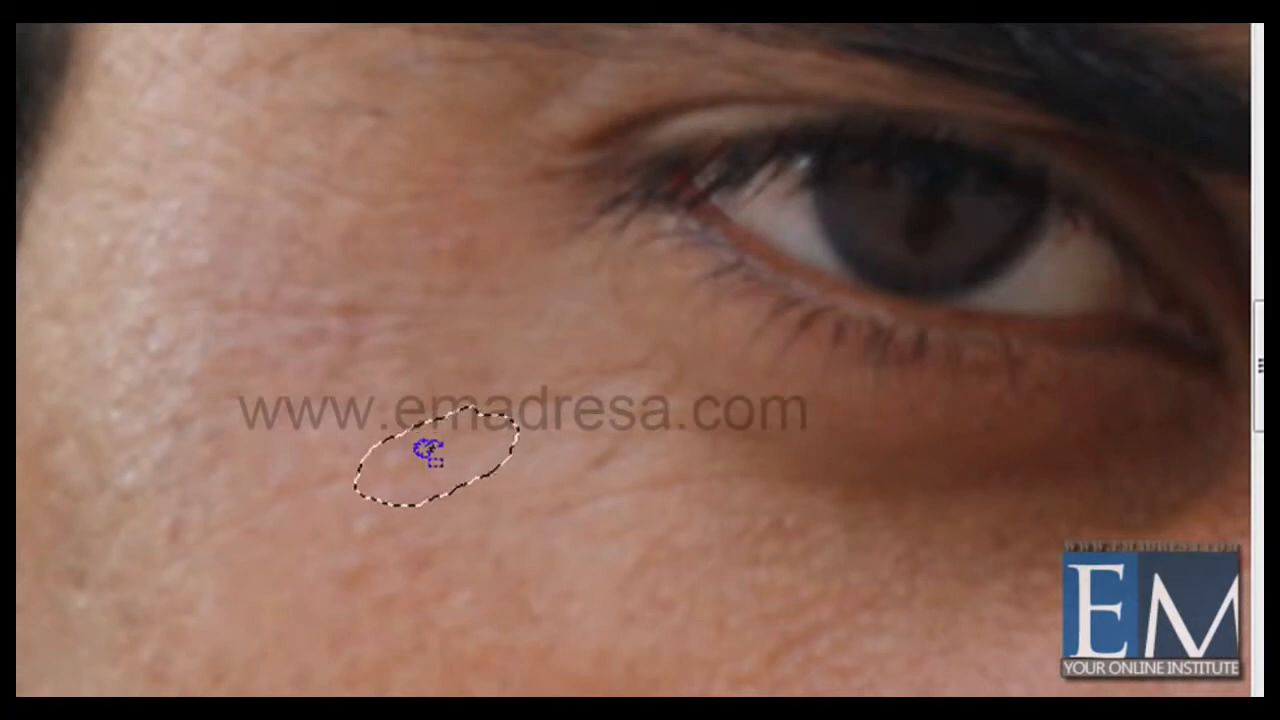
{"action": "left_click_drag", "start_coordinate": [422, 455], "coordinate": [164, 538]}
{"action": "key", "text": "ctrl+d"}
Step: Patch the fine wrinkles on the cheek just under the eye bag with smooth cheek skin, then deselect
{"action": "left_click_drag", "start_coordinate": [569, 611], "coordinate": [404, 584]}
{"action": "mouse_move", "coordinate": [523, 535]}
{"action": "left_mouse_down"}
{"action": "mouse_move", "coordinate": [398, 569]}
{"action": "mouse_move", "coordinate": [408, 601]}
{"action": "mouse_move", "coordinate": [450, 613]}
{"action": "mouse_move", "coordinate": [547, 585]}
{"action": "left_mouse_up"}
{"action": "left_click_drag", "start_coordinate": [567, 535], "coordinate": [522, 534]}
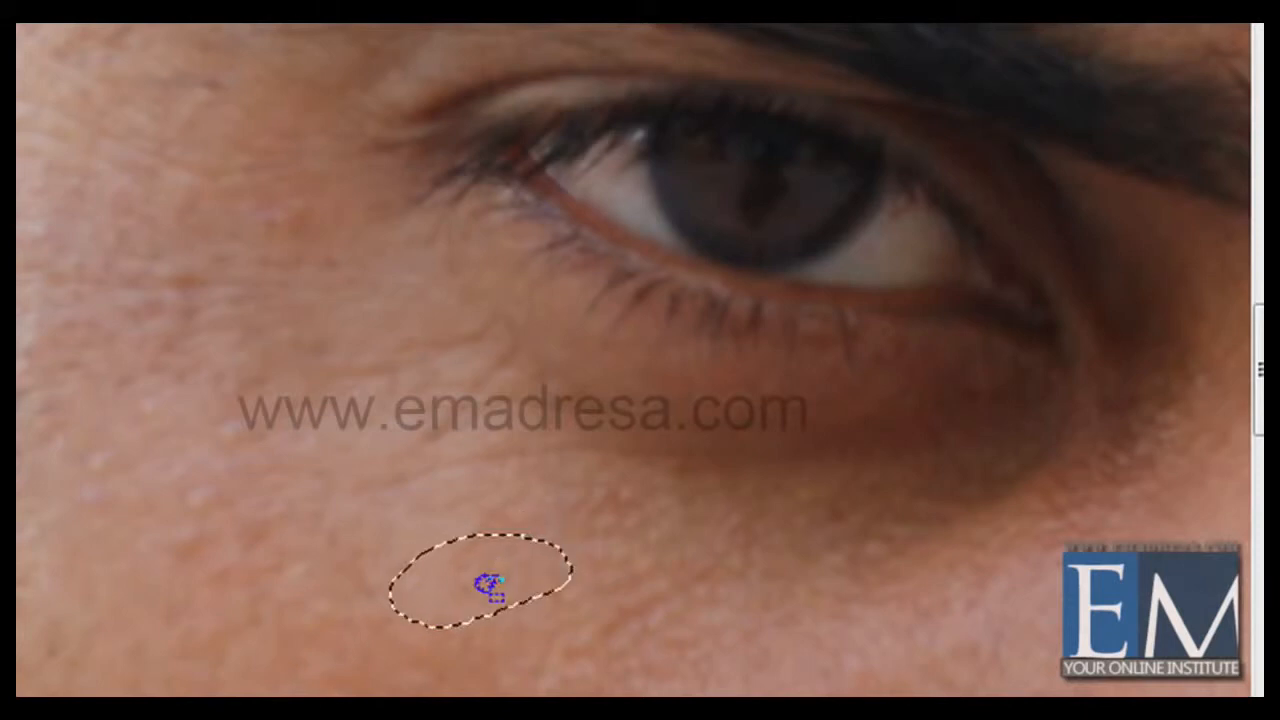
{"action": "mouse_move", "coordinate": [491, 586]}
{"action": "left_mouse_down"}
{"action": "mouse_move", "coordinate": [491, 517]}
{"action": "mouse_move", "coordinate": [473, 512]}
{"action": "mouse_move", "coordinate": [591, 506]}
{"action": "left_mouse_up"}
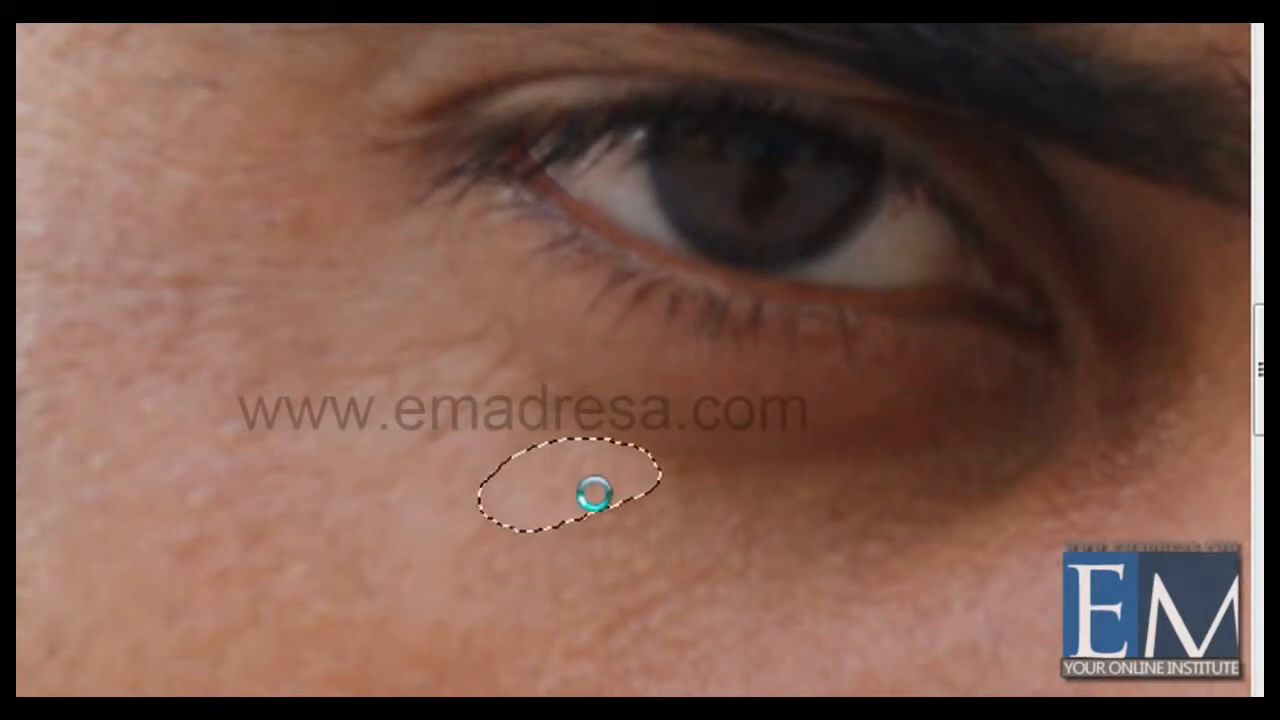
{"action": "key", "text": "ctrl+d"}
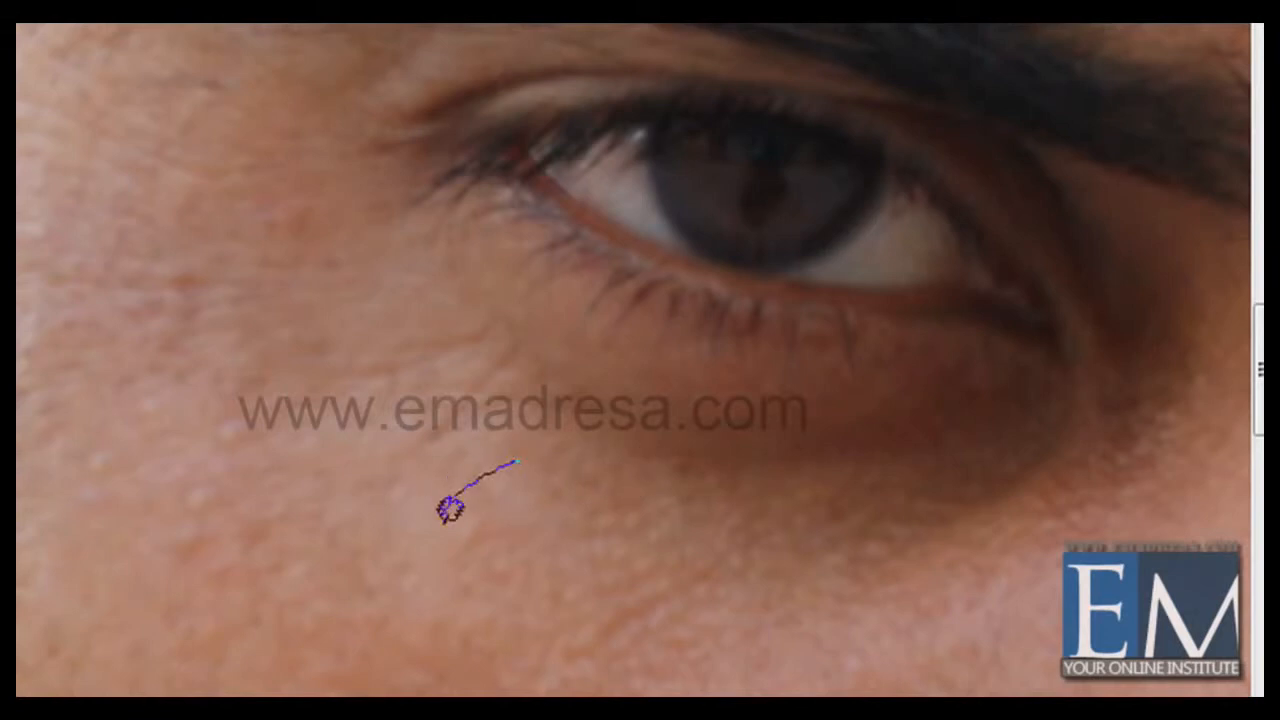
Step: Patch the remaining short creases below the outer eye corner one after another with clean nearby skin, deselecting each time
{"action": "mouse_move", "coordinate": [449, 506]}
{"action": "left_mouse_down"}
{"action": "mouse_move", "coordinate": [512, 520]}
{"action": "mouse_move", "coordinate": [540, 503]}
{"action": "left_mouse_up"}
{"action": "mouse_move", "coordinate": [544, 459]}
{"action": "left_mouse_down"}
{"action": "mouse_move", "coordinate": [517, 457]}
{"action": "mouse_move", "coordinate": [485, 415]}
{"action": "left_mouse_up"}
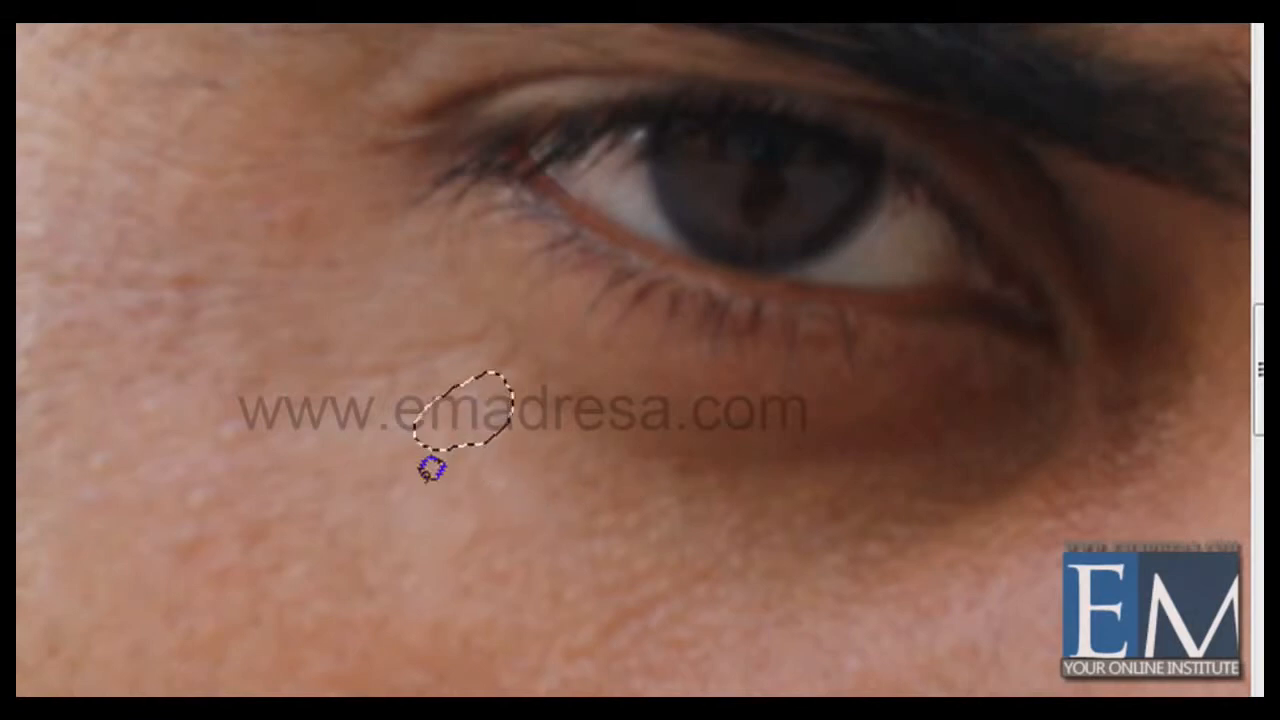
{"action": "key", "text": "ctrl+d"}
{"action": "mouse_move", "coordinate": [442, 512]}
{"action": "left_mouse_down"}
{"action": "mouse_move", "coordinate": [506, 511]}
{"action": "mouse_move", "coordinate": [449, 506]}
{"action": "mouse_move", "coordinate": [482, 400]}
{"action": "left_mouse_up"}
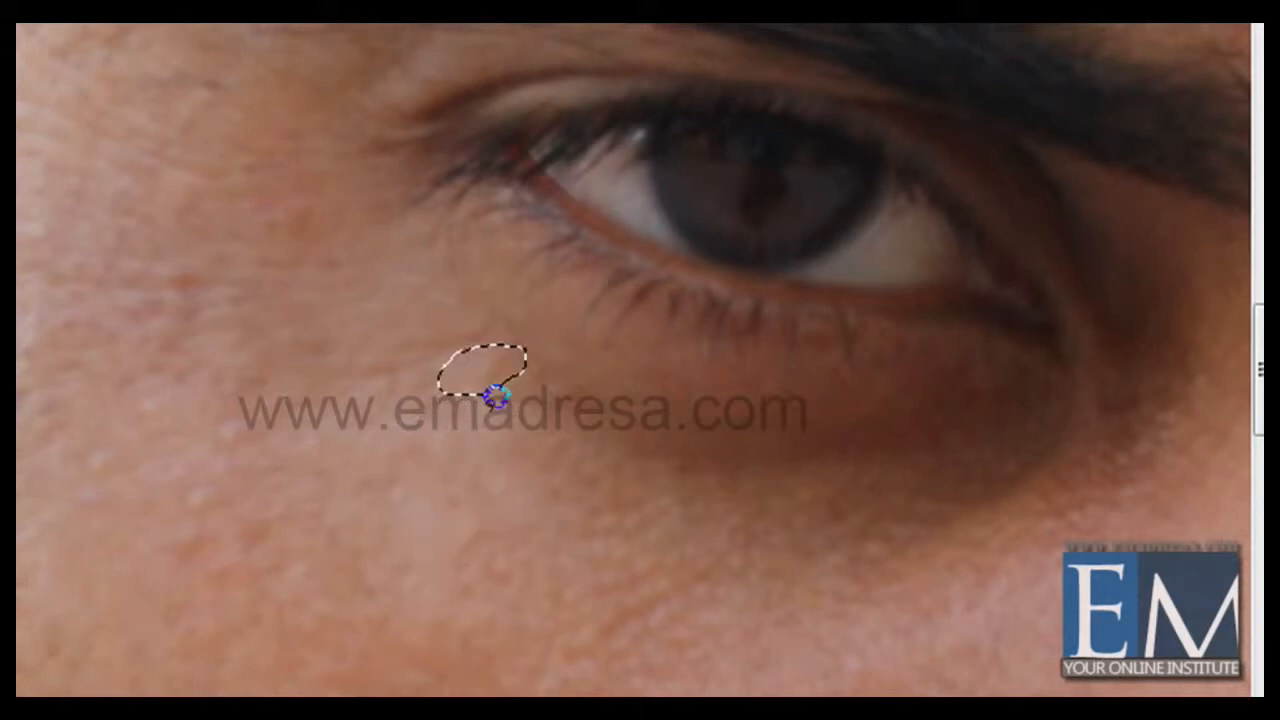
{"action": "key", "text": "ctrl+d"}
{"action": "mouse_move", "coordinate": [472, 465]}
{"action": "left_mouse_down"}
{"action": "mouse_move", "coordinate": [425, 476]}
{"action": "mouse_move", "coordinate": [421, 501]}
{"action": "mouse_move", "coordinate": [488, 533]}
{"action": "mouse_move", "coordinate": [534, 488]}
{"action": "mouse_move", "coordinate": [479, 458]}
{"action": "mouse_move", "coordinate": [455, 331]}
{"action": "left_mouse_up"}
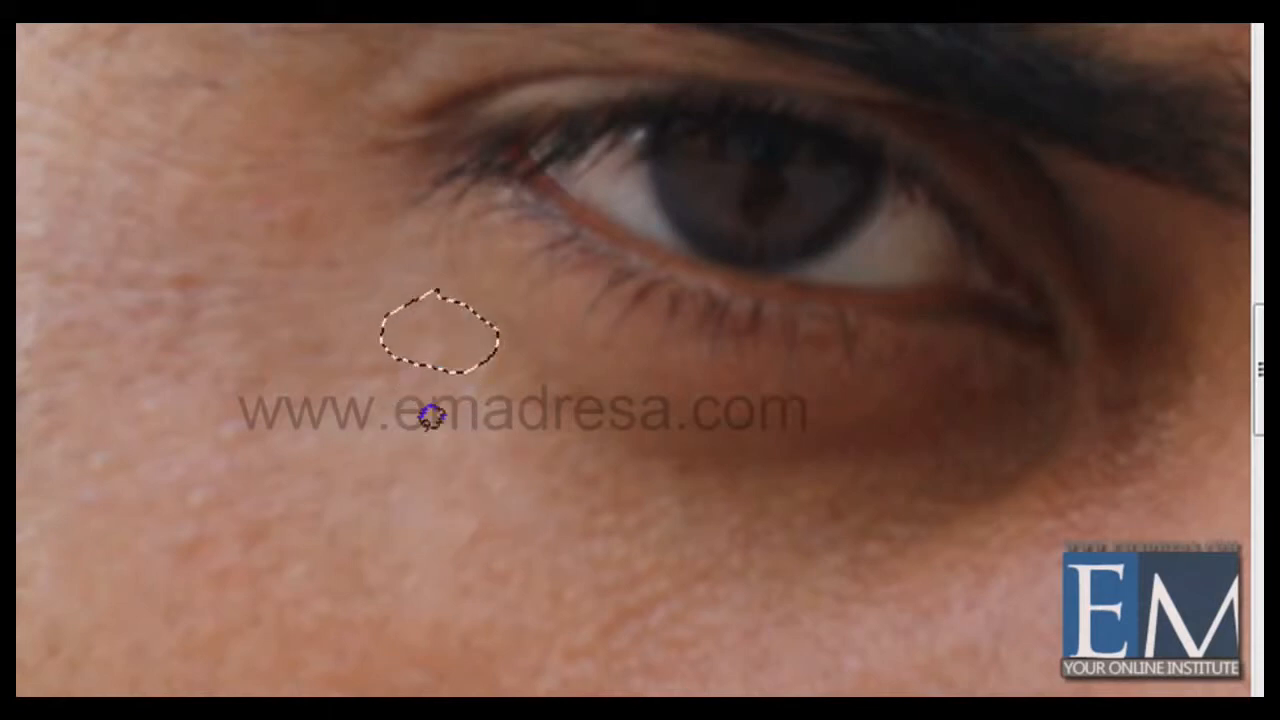
{"action": "mouse_move", "coordinate": [420, 433]}
{"action": "left_mouse_down"}
{"action": "mouse_move", "coordinate": [397, 451]}
{"action": "mouse_move", "coordinate": [463, 452]}
{"action": "mouse_move", "coordinate": [421, 432]}
{"action": "mouse_move", "coordinate": [369, 377]}
{"action": "left_mouse_up"}
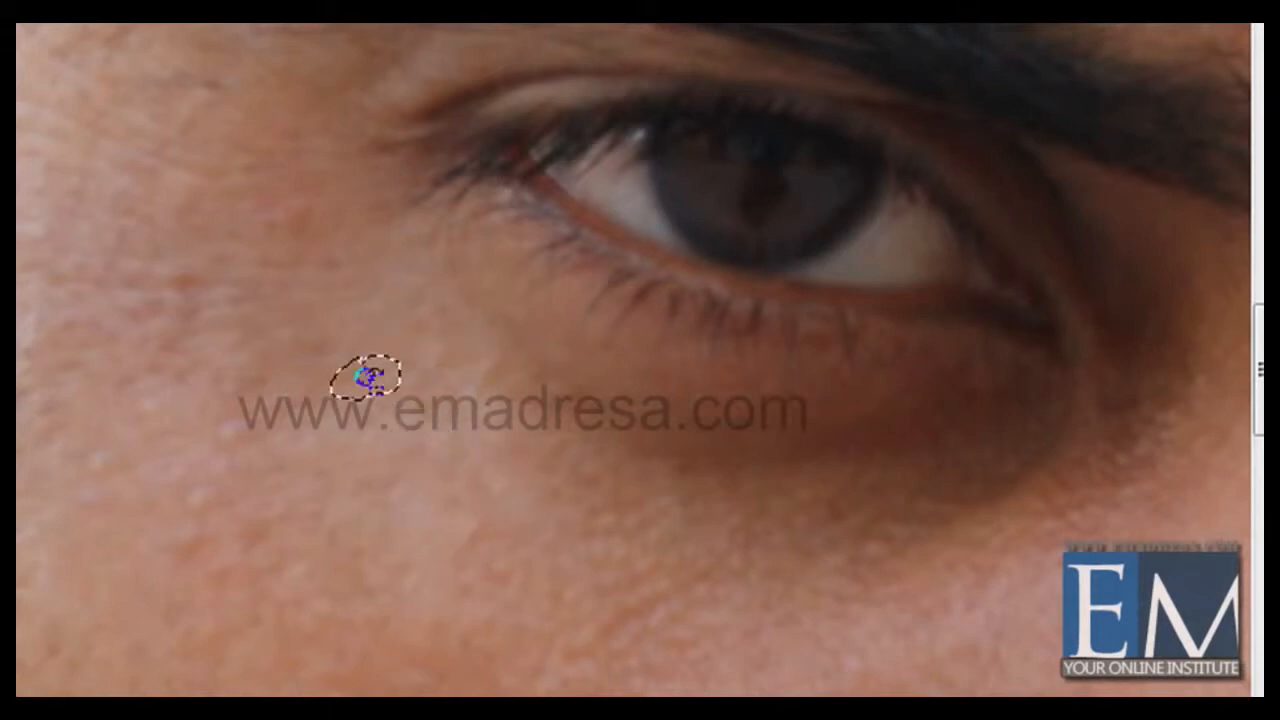
{"action": "key", "text": "ctrl+d"}
Step: Patch the reddish-brown spots on the bridge of the nose between the eyes with the clear skin just below them
{"action": "key", "text": "space"}
{"action": "left_click_drag", "start_coordinate": [480, 467], "coordinate": [569, 506]}
{"action": "mouse_move", "coordinate": [609, 400]}
{"action": "left_mouse_down"}
{"action": "mouse_move", "coordinate": [569, 403]}
{"action": "mouse_move", "coordinate": [568, 434]}
{"action": "mouse_move", "coordinate": [637, 442]}
{"action": "left_mouse_up"}
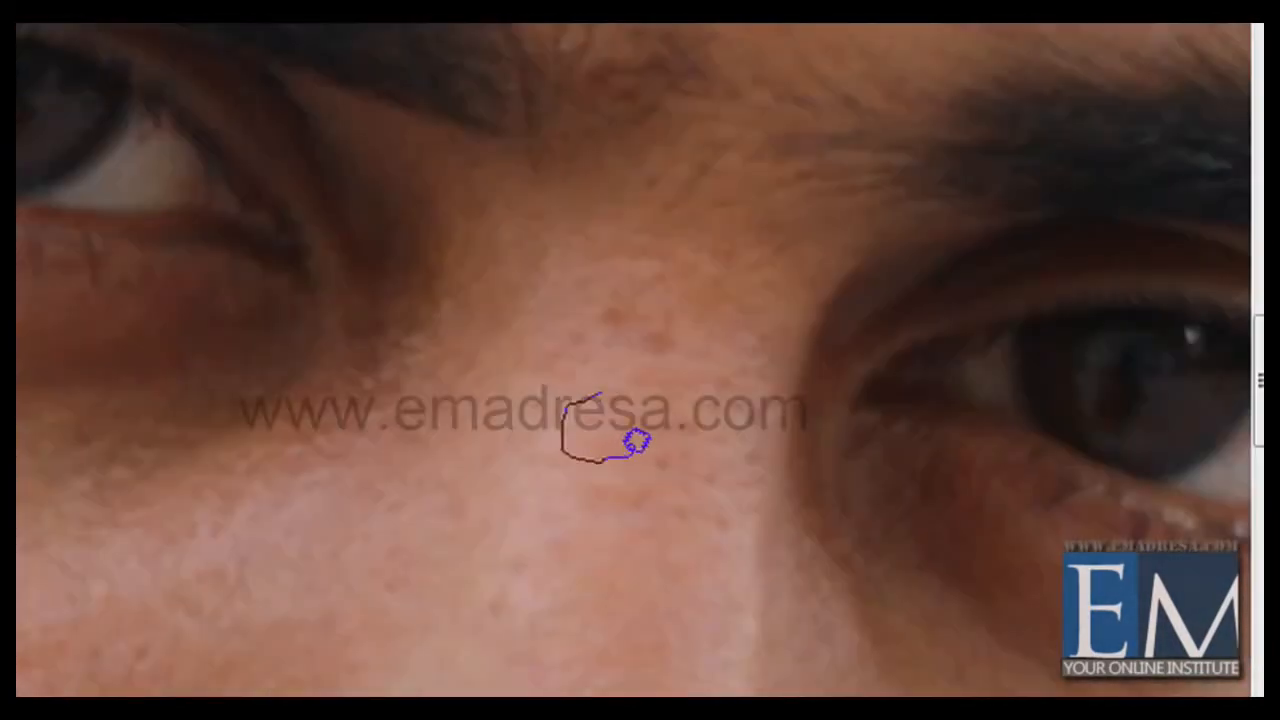
{"action": "left_click_drag", "start_coordinate": [604, 400], "coordinate": [634, 307]}
Step: Cover the left part of the long lower forehead crease with a patch of clean skin from below it, then deselect
{"action": "left_click_drag", "start_coordinate": [668, 180], "coordinate": [638, 520]}
{"action": "left_click_drag", "start_coordinate": [630, 448], "coordinate": [633, 486]}
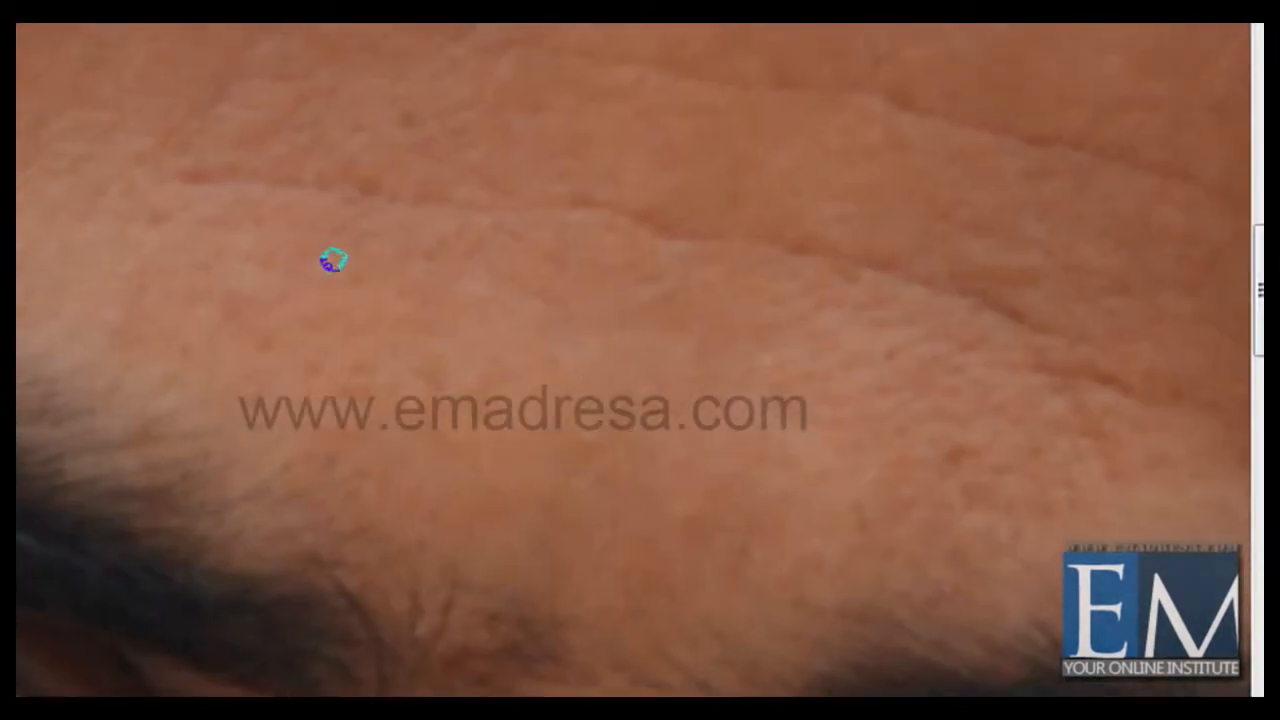
{"action": "mouse_move", "coordinate": [207, 308]}
{"action": "left_mouse_down"}
{"action": "mouse_move", "coordinate": [513, 422]}
{"action": "mouse_move", "coordinate": [814, 459]}
{"action": "mouse_move", "coordinate": [896, 441]}
{"action": "mouse_move", "coordinate": [888, 400]}
{"action": "mouse_move", "coordinate": [642, 309]}
{"action": "mouse_move", "coordinate": [318, 255]}
{"action": "mouse_move", "coordinate": [321, 269]}
{"action": "mouse_move", "coordinate": [221, 265]}
{"action": "left_mouse_up"}
{"action": "left_click_drag", "start_coordinate": [421, 319], "coordinate": [388, 207]}
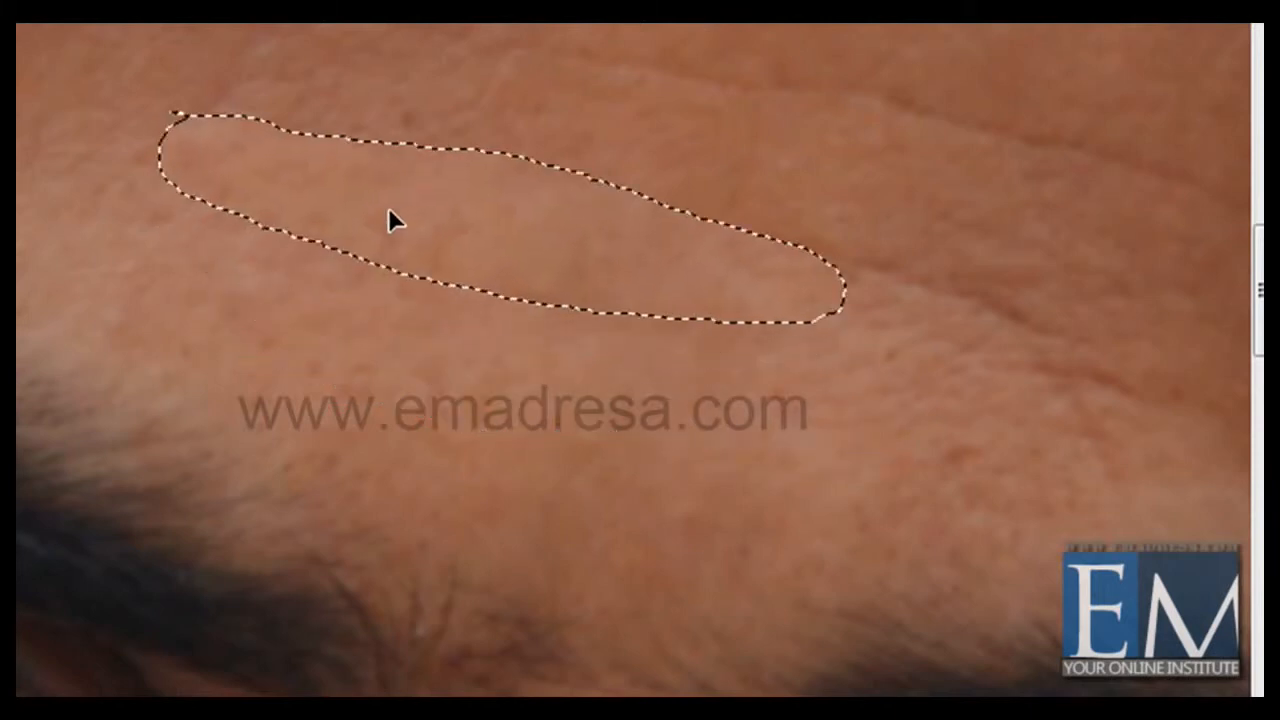
{"action": "key", "text": "ctrl+d"}
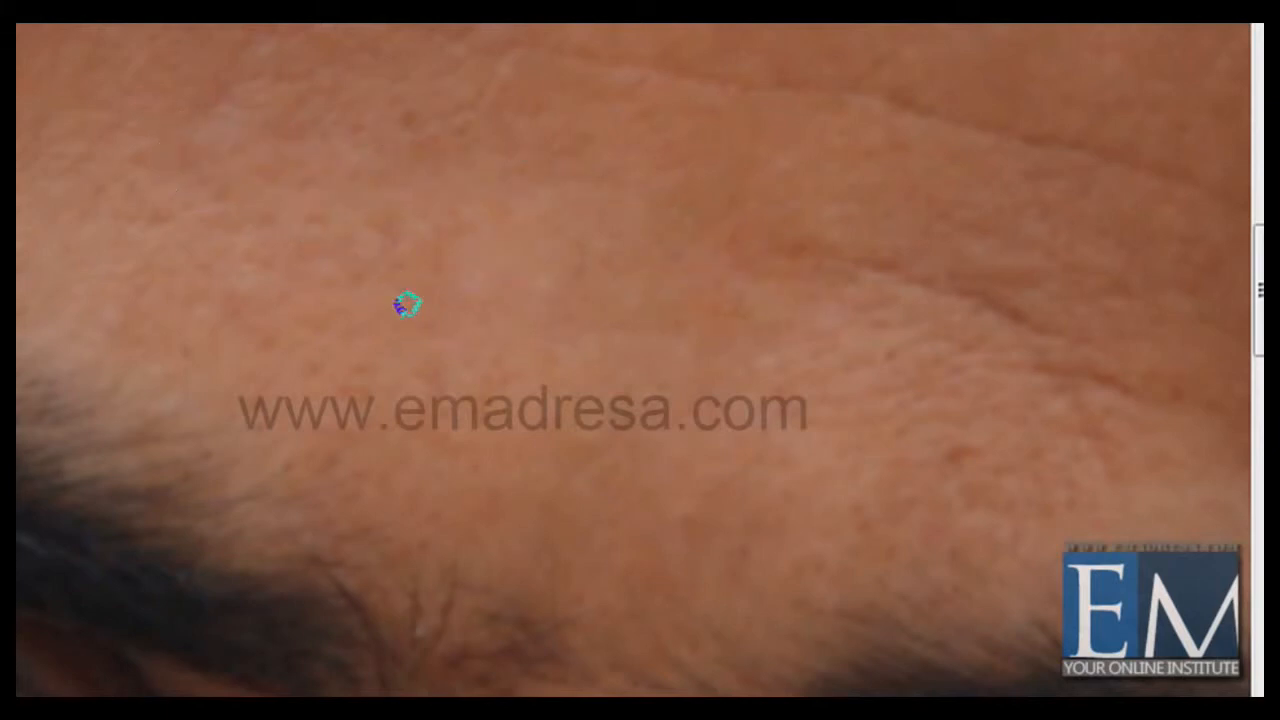
Step: Patch the remaining right part of the lower forehead crease with smooth forehead skin and clear the selection
{"action": "mouse_move", "coordinate": [328, 372]}
{"action": "left_mouse_down"}
{"action": "mouse_move", "coordinate": [373, 400]}
{"action": "mouse_move", "coordinate": [556, 425]}
{"action": "mouse_move", "coordinate": [608, 390]}
{"action": "mouse_move", "coordinate": [386, 318]}
{"action": "left_mouse_up"}
{"action": "left_click_drag", "start_coordinate": [538, 385], "coordinate": [350, 330]}
{"action": "mouse_move", "coordinate": [423, 366]}
{"action": "left_mouse_down"}
{"action": "mouse_move", "coordinate": [622, 312]}
{"action": "mouse_move", "coordinate": [727, 263]}
{"action": "mouse_move", "coordinate": [725, 228]}
{"action": "left_mouse_up"}
{"action": "key", "text": "ctrl+d"}
Step: Patch the leftover fine lines on the lower forehead above the eyebrow with clean neighbouring skin
{"action": "mouse_move", "coordinate": [632, 343]}
{"action": "left_mouse_down"}
{"action": "mouse_move", "coordinate": [605, 356]}
{"action": "mouse_move", "coordinate": [676, 423]}
{"action": "mouse_move", "coordinate": [648, 338]}
{"action": "mouse_move", "coordinate": [632, 343]}
{"action": "left_mouse_up"}
{"action": "mouse_move", "coordinate": [629, 389]}
{"action": "left_mouse_down"}
{"action": "mouse_move", "coordinate": [509, 365]}
{"action": "mouse_move", "coordinate": [728, 340]}
{"action": "left_mouse_up"}
{"action": "key", "text": "ctrl+d"}
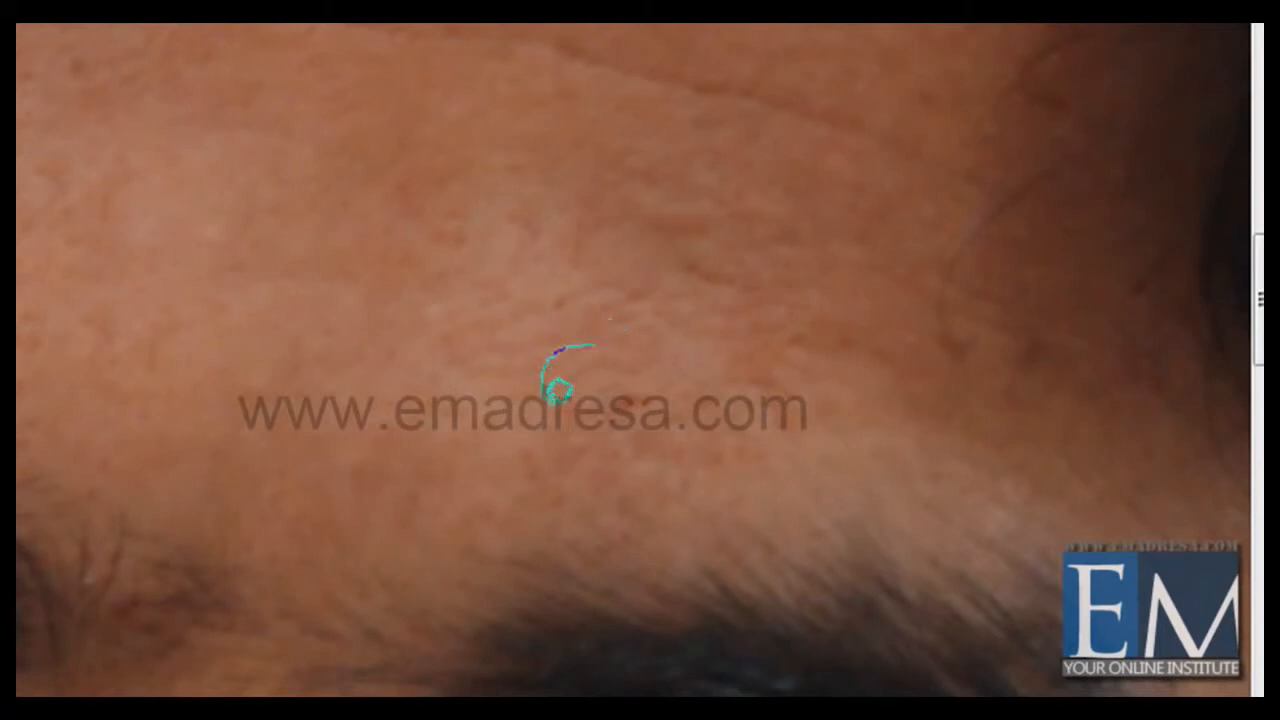
{"action": "mouse_move", "coordinate": [637, 335]}
{"action": "left_mouse_down"}
{"action": "mouse_move", "coordinate": [694, 380]}
{"action": "mouse_move", "coordinate": [725, 378]}
{"action": "left_mouse_up"}
Step: Patch the long upper forehead crease along its length with two patches of smooth skin from below it
{"action": "left_click_drag", "start_coordinate": [586, 257], "coordinate": [722, 477]}
{"action": "left_click_drag", "start_coordinate": [386, 429], "coordinate": [436, 453]}
{"action": "mouse_move", "coordinate": [415, 382]}
{"action": "left_mouse_down"}
{"action": "mouse_move", "coordinate": [242, 394]}
{"action": "mouse_move", "coordinate": [268, 483]}
{"action": "mouse_move", "coordinate": [485, 567]}
{"action": "mouse_move", "coordinate": [688, 572]}
{"action": "left_mouse_up"}
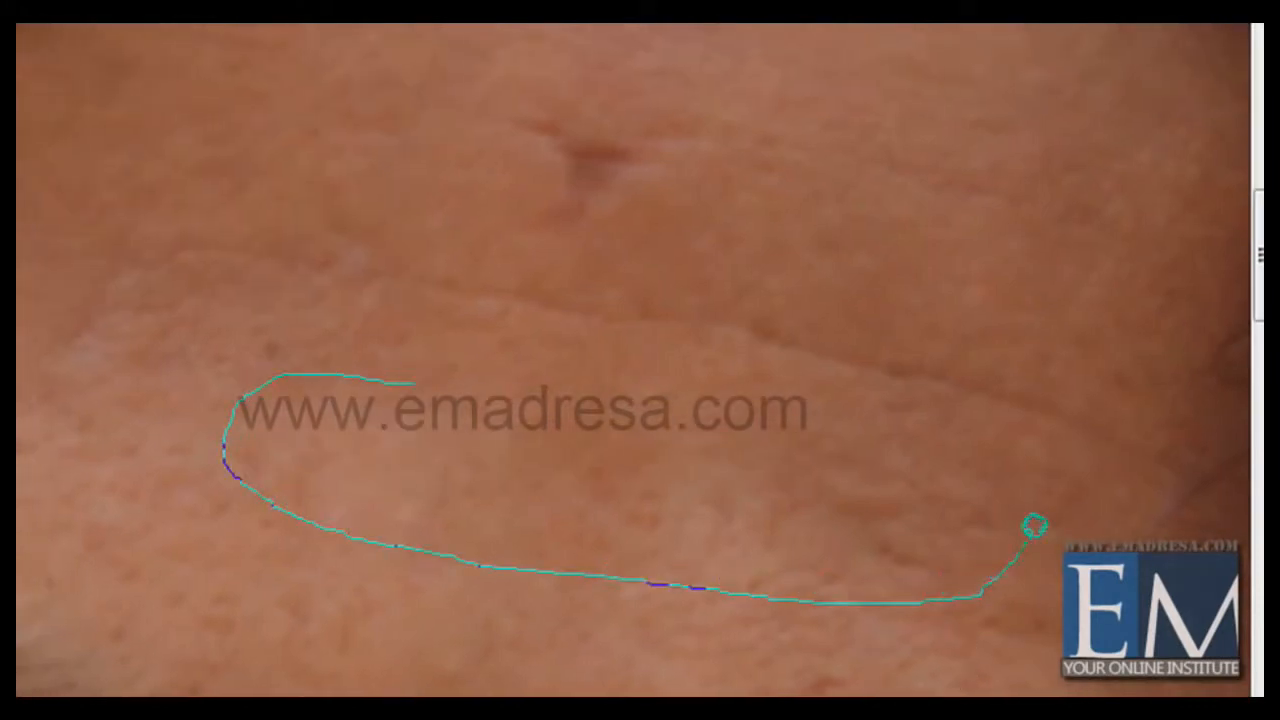
{"action": "mouse_move", "coordinate": [1035, 527]}
{"action": "left_mouse_down"}
{"action": "mouse_move", "coordinate": [849, 453]}
{"action": "mouse_move", "coordinate": [533, 380]}
{"action": "mouse_move", "coordinate": [415, 382]}
{"action": "left_mouse_up"}
{"action": "mouse_move", "coordinate": [586, 457]}
{"action": "left_mouse_down"}
{"action": "mouse_move", "coordinate": [540, 352]}
{"action": "mouse_move", "coordinate": [500, 334]}
{"action": "left_mouse_up"}
{"action": "key", "text": "ctrl+d"}
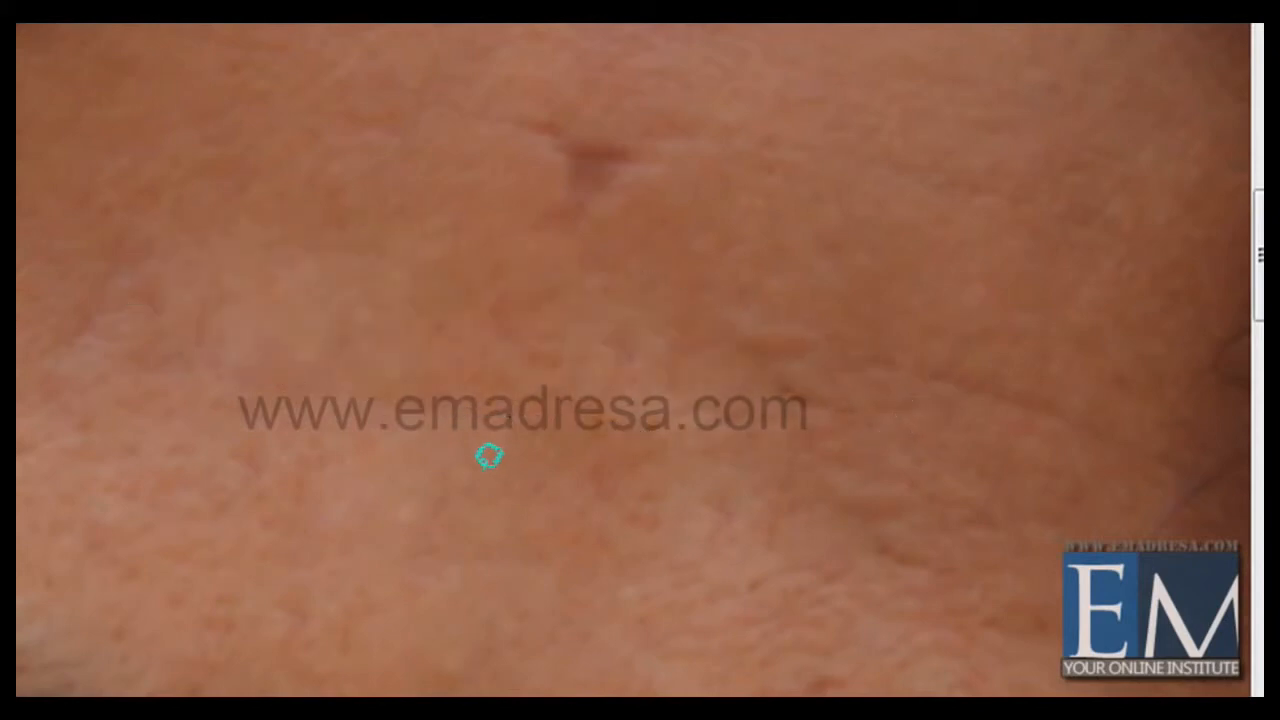
{"action": "mouse_move", "coordinate": [445, 425]}
{"action": "left_mouse_down"}
{"action": "mouse_move", "coordinate": [586, 534]}
{"action": "mouse_move", "coordinate": [531, 429]}
{"action": "mouse_move", "coordinate": [472, 423]}
{"action": "left_mouse_up"}
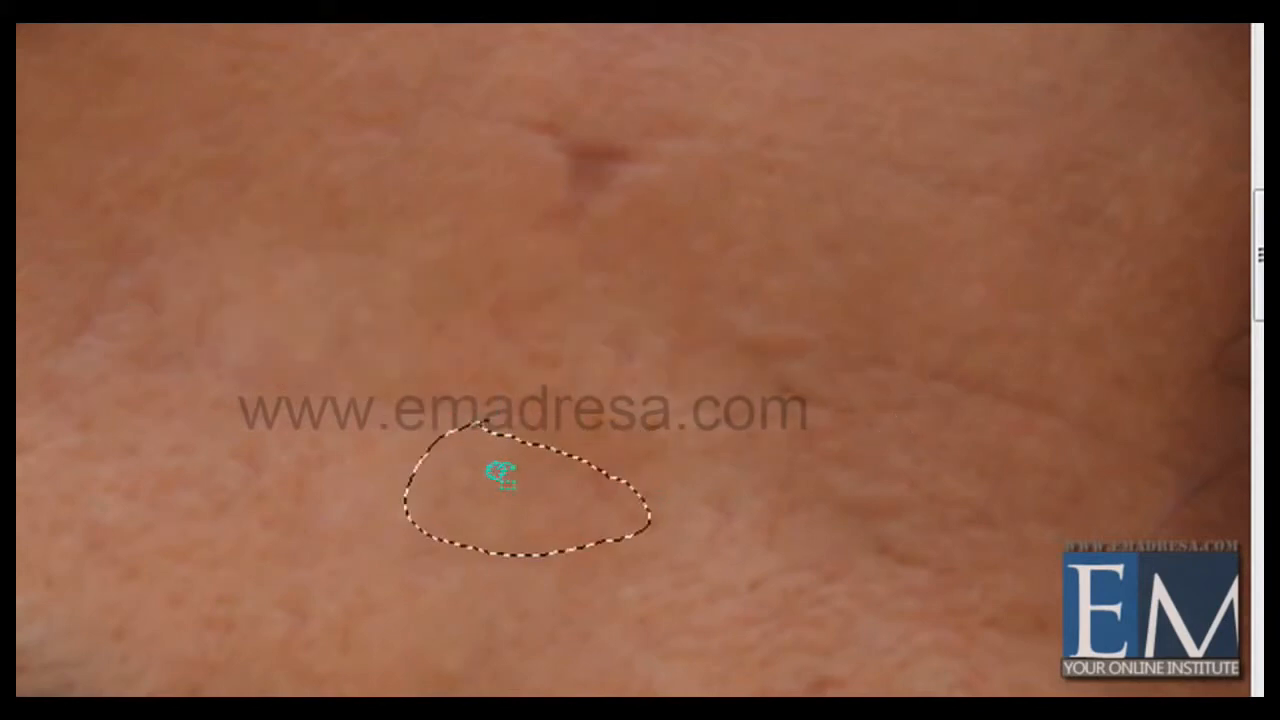
{"action": "left_click_drag", "start_coordinate": [582, 503], "coordinate": [852, 404]}
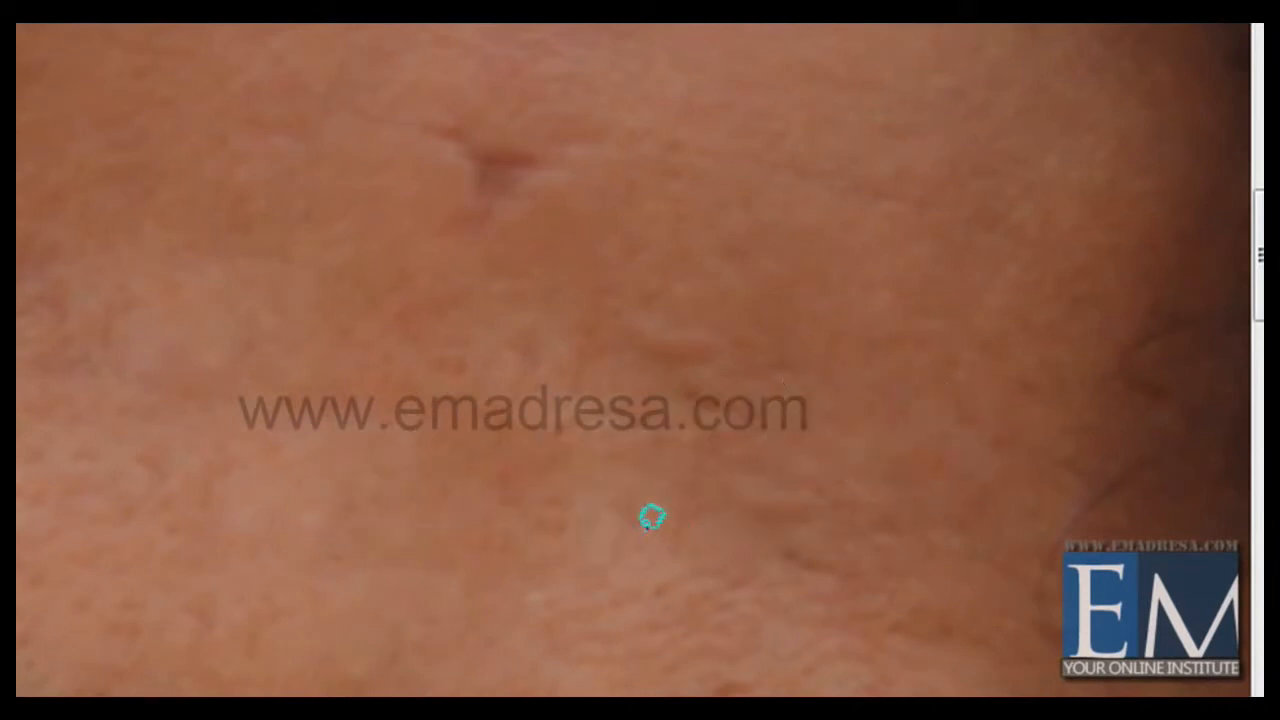
Step: Patch the dark scar on the upper forehead, its leftover marks and the short line below it, then deselect
{"action": "mouse_move", "coordinate": [676, 238]}
{"action": "left_mouse_down"}
{"action": "mouse_move", "coordinate": [697, 349]}
{"action": "mouse_move", "coordinate": [776, 257]}
{"action": "left_mouse_up"}
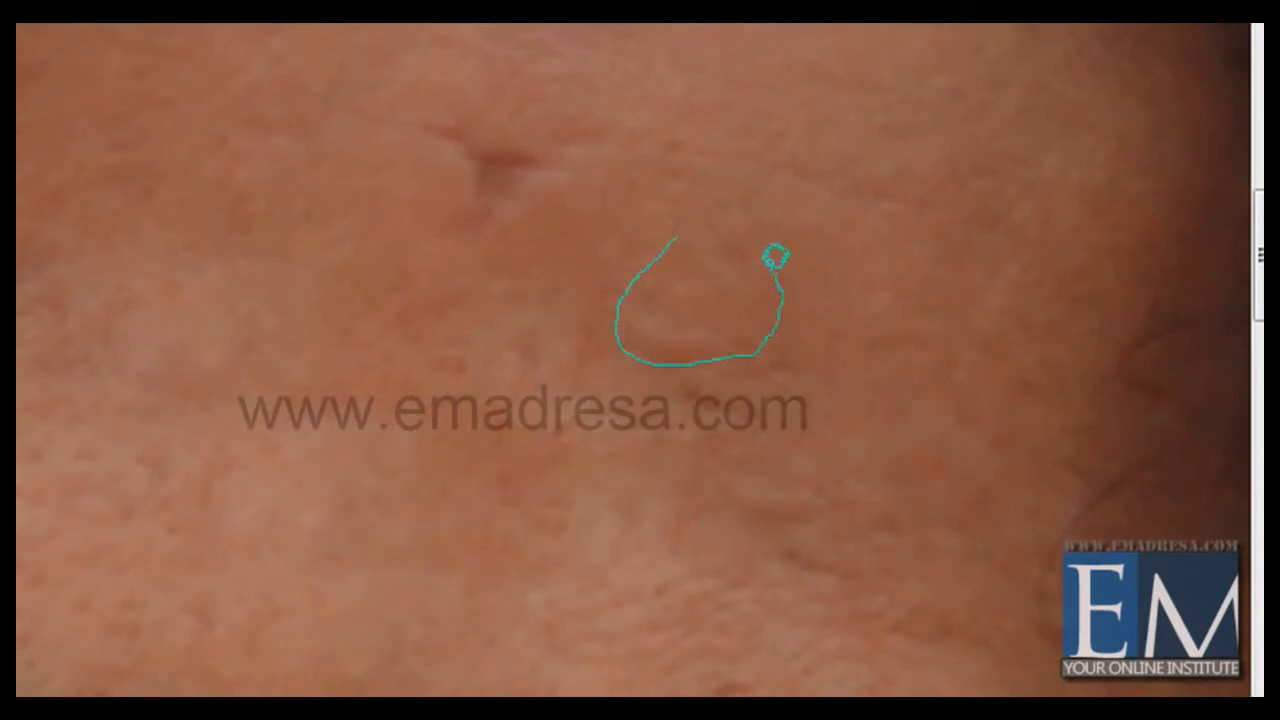
{"action": "left_click_drag", "start_coordinate": [690, 228], "coordinate": [690, 230]}
{"action": "mouse_move", "coordinate": [703, 303]}
{"action": "left_mouse_down"}
{"action": "mouse_move", "coordinate": [529, 208]}
{"action": "mouse_move", "coordinate": [484, 167]}
{"action": "left_mouse_up"}
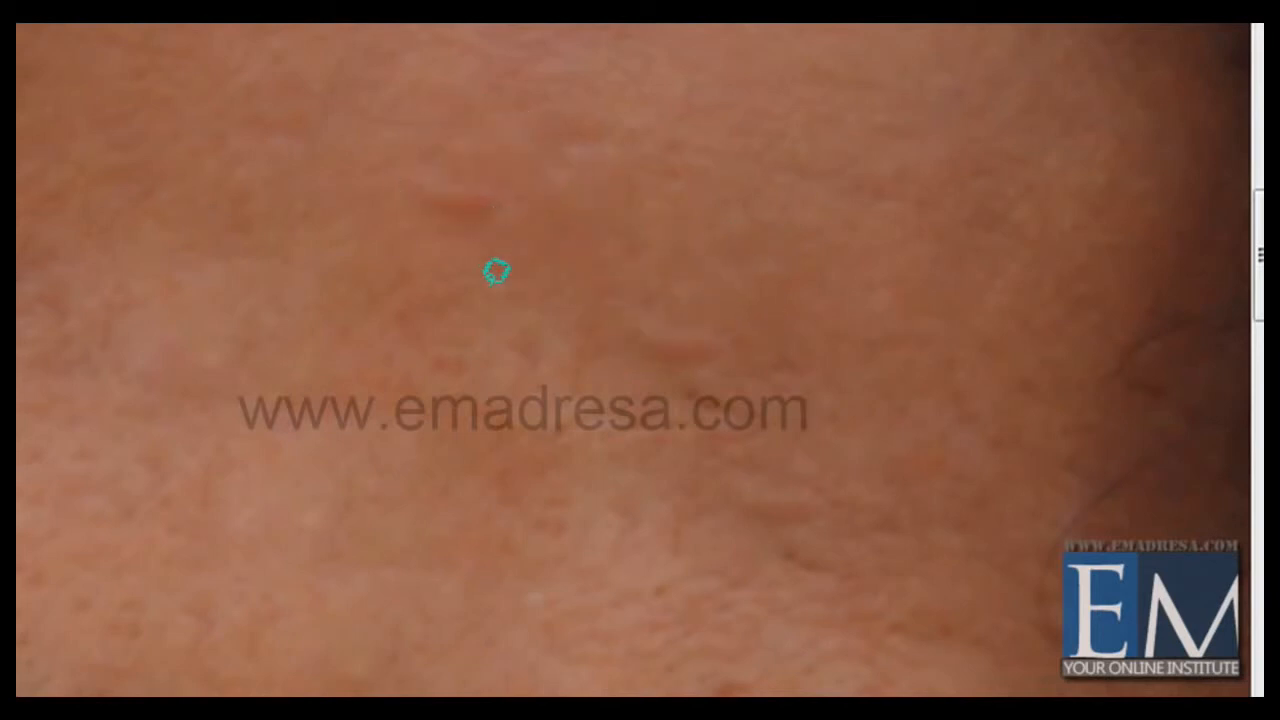
{"action": "mouse_move", "coordinate": [489, 281]}
{"action": "left_mouse_down"}
{"action": "mouse_move", "coordinate": [537, 300]}
{"action": "mouse_move", "coordinate": [488, 280]}
{"action": "left_mouse_up"}
{"action": "mouse_move", "coordinate": [332, 246]}
{"action": "left_mouse_down"}
{"action": "mouse_move", "coordinate": [366, 300]}
{"action": "mouse_move", "coordinate": [417, 240]}
{"action": "mouse_move", "coordinate": [358, 262]}
{"action": "mouse_move", "coordinate": [342, 170]}
{"action": "mouse_move", "coordinate": [588, 338]}
{"action": "mouse_move", "coordinate": [666, 352]}
{"action": "left_mouse_up"}
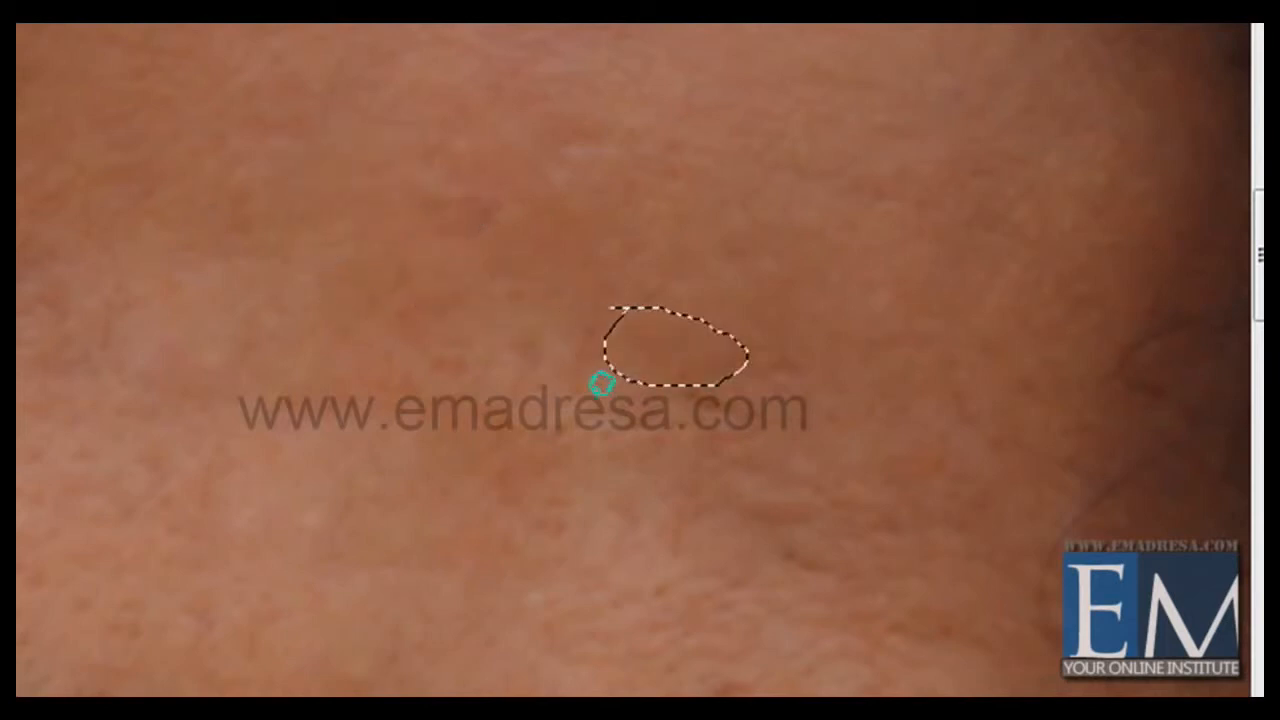
{"action": "key", "text": "ctrl+d"}
Step: Patch the small remaining crease mark on the middle of the forehead with adjacent clean skin and deselect
{"action": "key", "text": "space"}
{"action": "mouse_move", "coordinate": [674, 466]}
{"action": "left_mouse_down"}
{"action": "mouse_move", "coordinate": [491, 377]}
{"action": "mouse_move", "coordinate": [374, 383]}
{"action": "mouse_move", "coordinate": [366, 426]}
{"action": "left_mouse_up"}
{"action": "left_click_drag", "start_coordinate": [362, 355], "coordinate": [362, 358]}
{"action": "left_click_drag", "start_coordinate": [346, 424], "coordinate": [448, 428]}
{"action": "key", "text": "ctrl+d"}
Step: Patch a blemish on the other side of the face, below the other eye, with nearby skin and clear the selection
{"action": "key", "text": "space"}
{"action": "left_click_drag", "start_coordinate": [389, 489], "coordinate": [388, 160]}
{"action": "left_click_drag", "start_coordinate": [211, 614], "coordinate": [226, 344]}
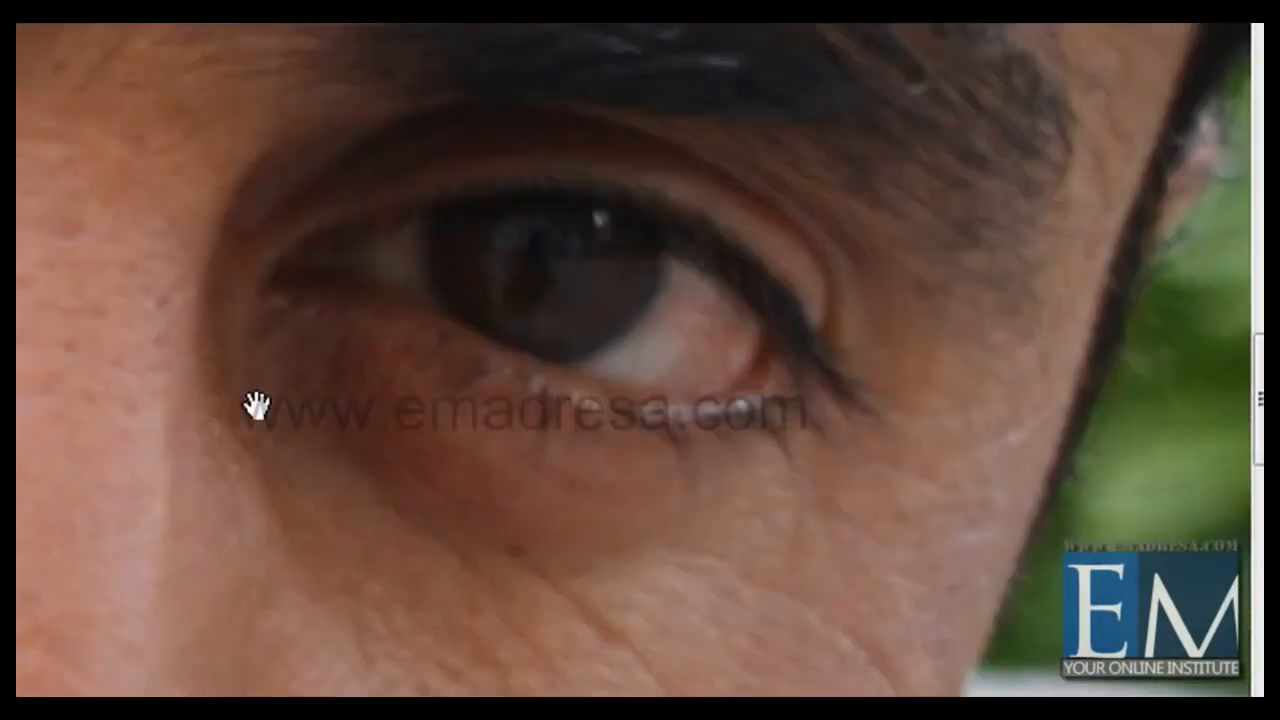
{"action": "left_click_drag", "start_coordinate": [257, 405], "coordinate": [150, 60]}
{"action": "left_click_drag", "start_coordinate": [225, 369], "coordinate": [215, 115]}
{"action": "mouse_move", "coordinate": [395, 650]}
{"action": "left_mouse_down"}
{"action": "mouse_move", "coordinate": [457, 506]}
{"action": "mouse_move", "coordinate": [378, 310]}
{"action": "mouse_move", "coordinate": [395, 449]}
{"action": "left_mouse_up"}
{"action": "mouse_move", "coordinate": [374, 310]}
{"action": "left_mouse_down"}
{"action": "mouse_move", "coordinate": [405, 288]}
{"action": "mouse_move", "coordinate": [286, 234]}
{"action": "mouse_move", "coordinate": [267, 250]}
{"action": "left_mouse_up"}
{"action": "key", "text": "ctrl+d"}
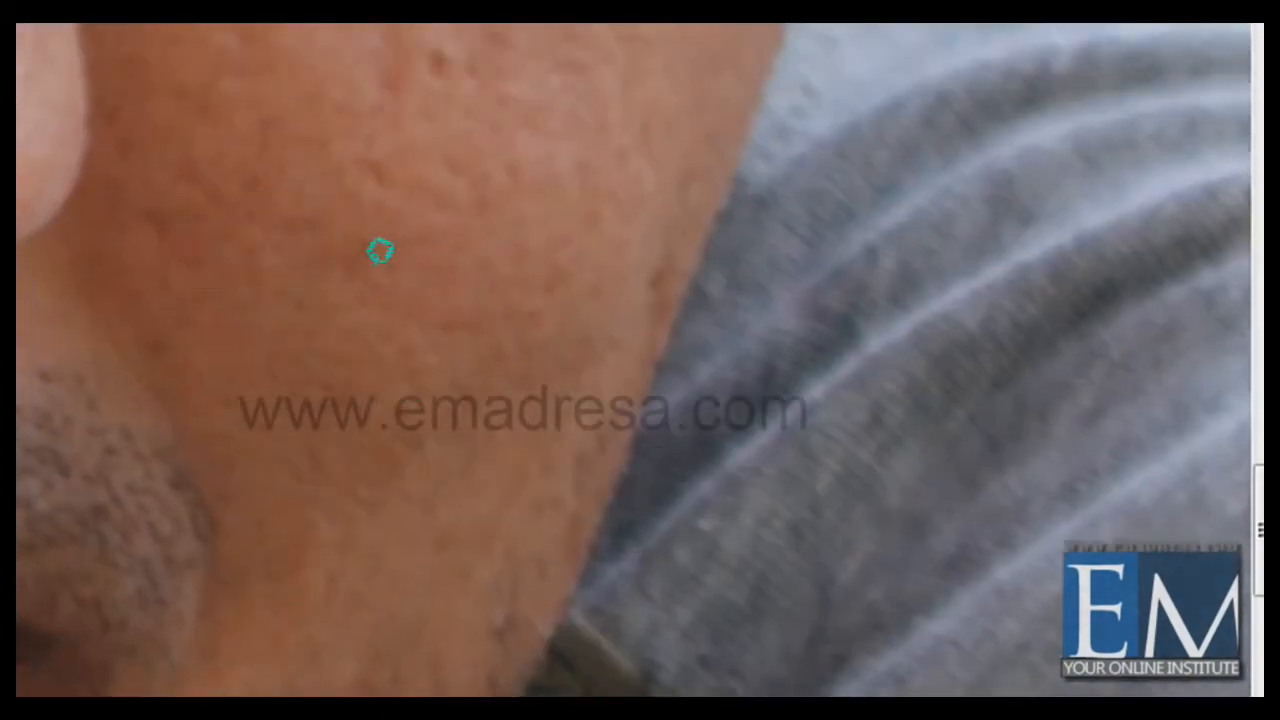
Step: Patch the short crease on the upper cheek just below the other eye's bag with clean skin, then deselect
{"action": "left_click_drag", "start_coordinate": [384, 288], "coordinate": [349, 469]}
{"action": "mouse_move", "coordinate": [310, 312]}
{"action": "left_mouse_down"}
{"action": "mouse_move", "coordinate": [337, 480]}
{"action": "mouse_move", "coordinate": [445, 540]}
{"action": "left_mouse_up"}
{"action": "mouse_move", "coordinate": [541, 478]}
{"action": "left_mouse_down"}
{"action": "mouse_move", "coordinate": [545, 489]}
{"action": "mouse_move", "coordinate": [465, 367]}
{"action": "left_mouse_up"}
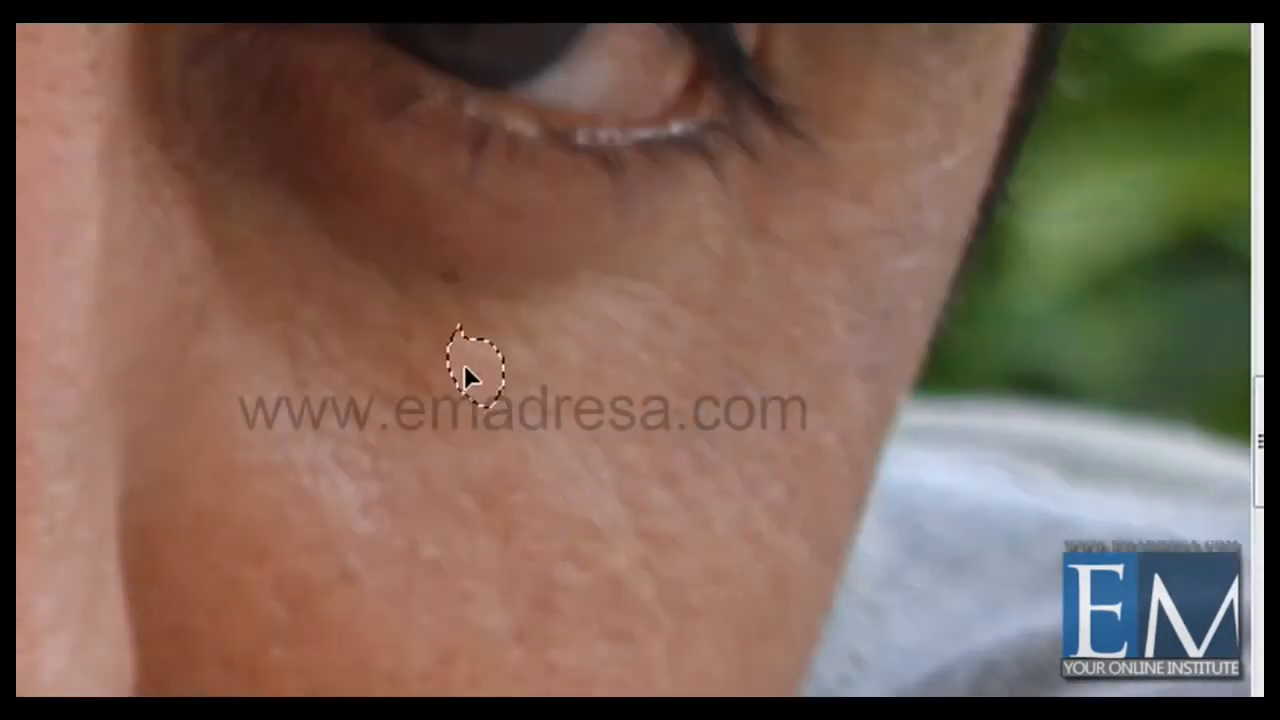
{"action": "key", "text": "ctrl+d"}
{"action": "left_click_drag", "start_coordinate": [409, 551], "coordinate": [429, 414]}
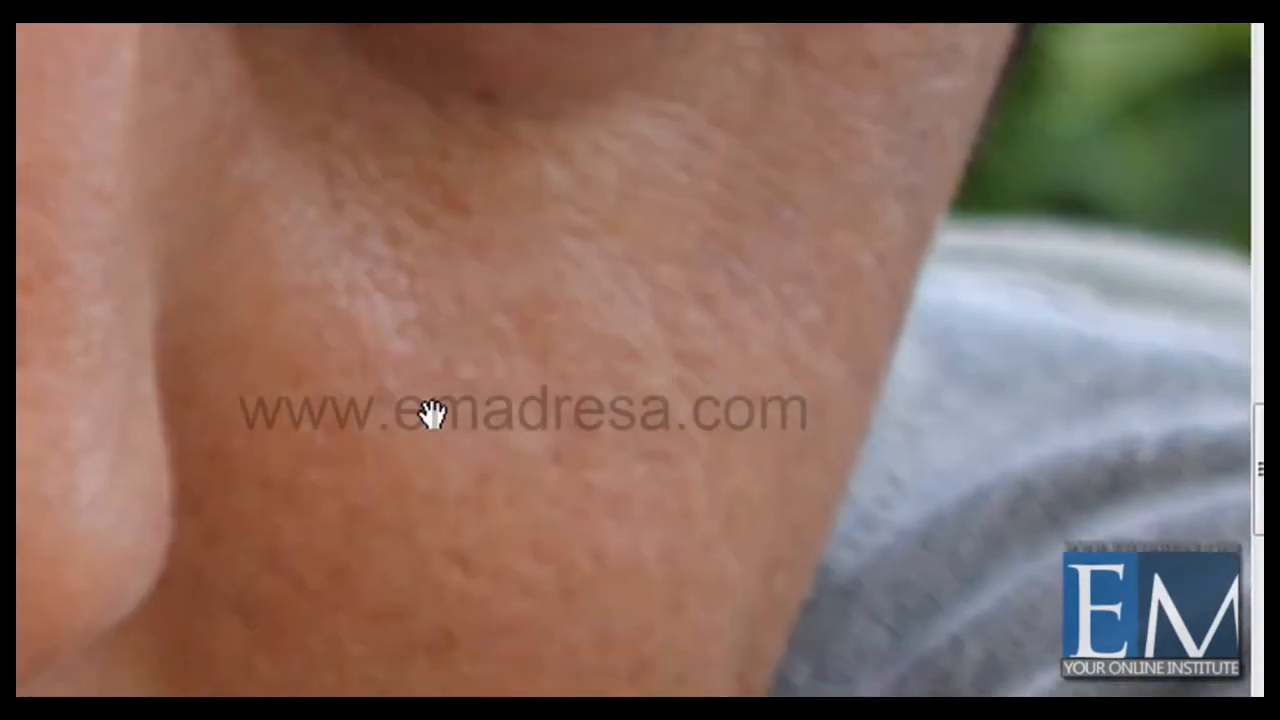
{"action": "left_click_drag", "start_coordinate": [375, 635], "coordinate": [443, 303]}
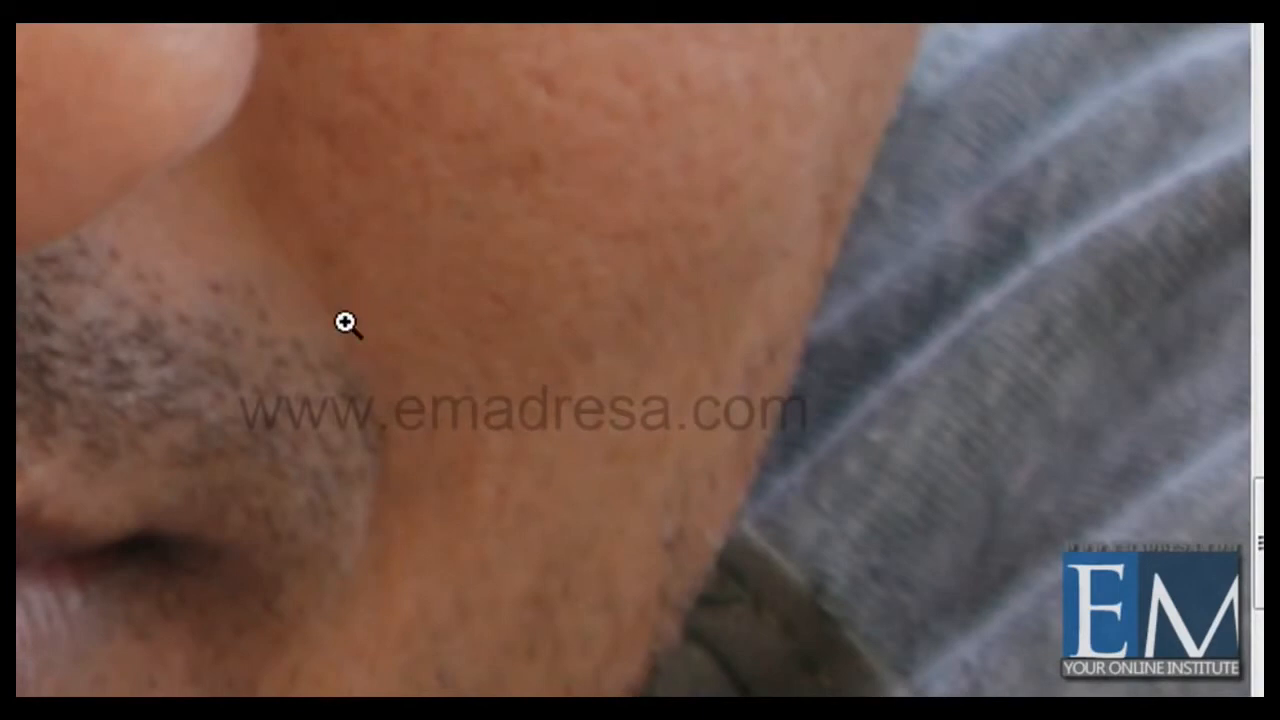
Step: View the whole retouched portrait, switch to the original IMG_0945 in Windows Photo Gallery and inspect its cheeks, eye areas and nose up close
{"action": "left_click", "coordinate": [420, 363], "text": "alt"}
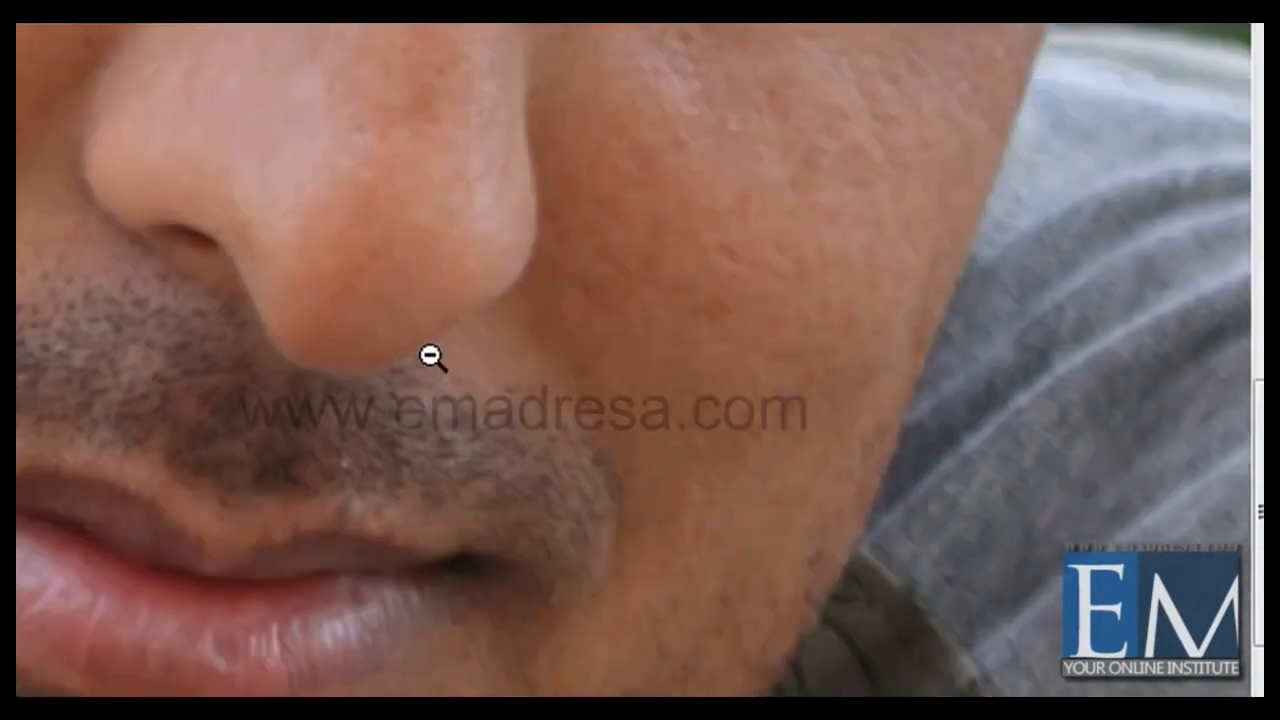
{"action": "left_click", "coordinate": [431, 357], "text": "alt"}
{"action": "left_click", "coordinate": [434, 331], "text": "alt"}
{"action": "left_click", "coordinate": [436, 330], "text": "alt"}
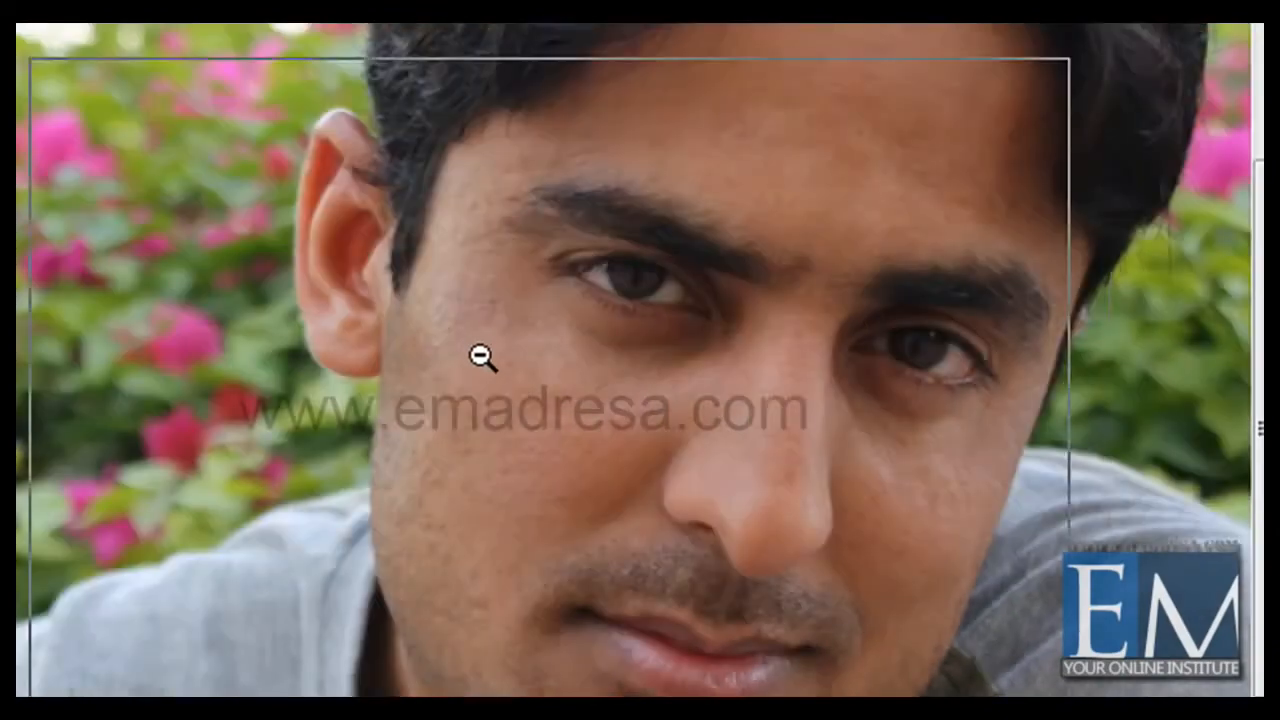
{"action": "left_click", "coordinate": [486, 357], "text": "alt"}
{"action": "left_click", "coordinate": [586, 437], "text": "alt"}
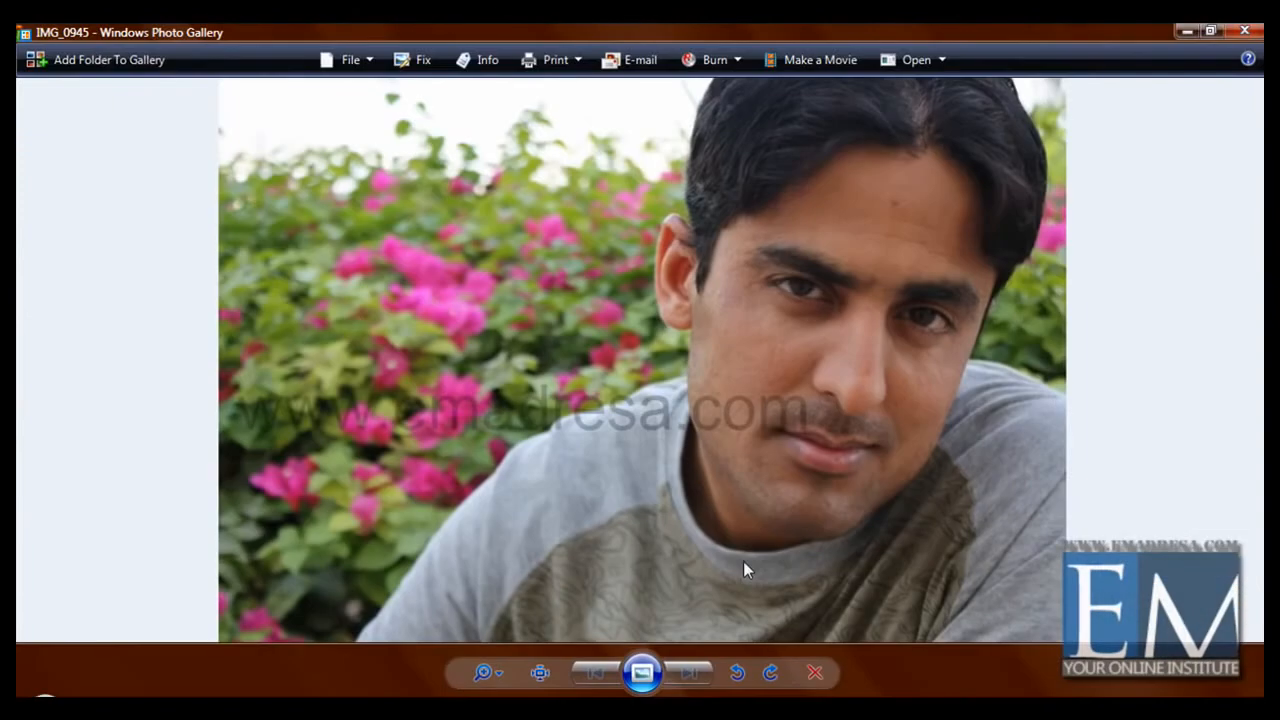
{"action": "left_click", "coordinate": [482, 672]}
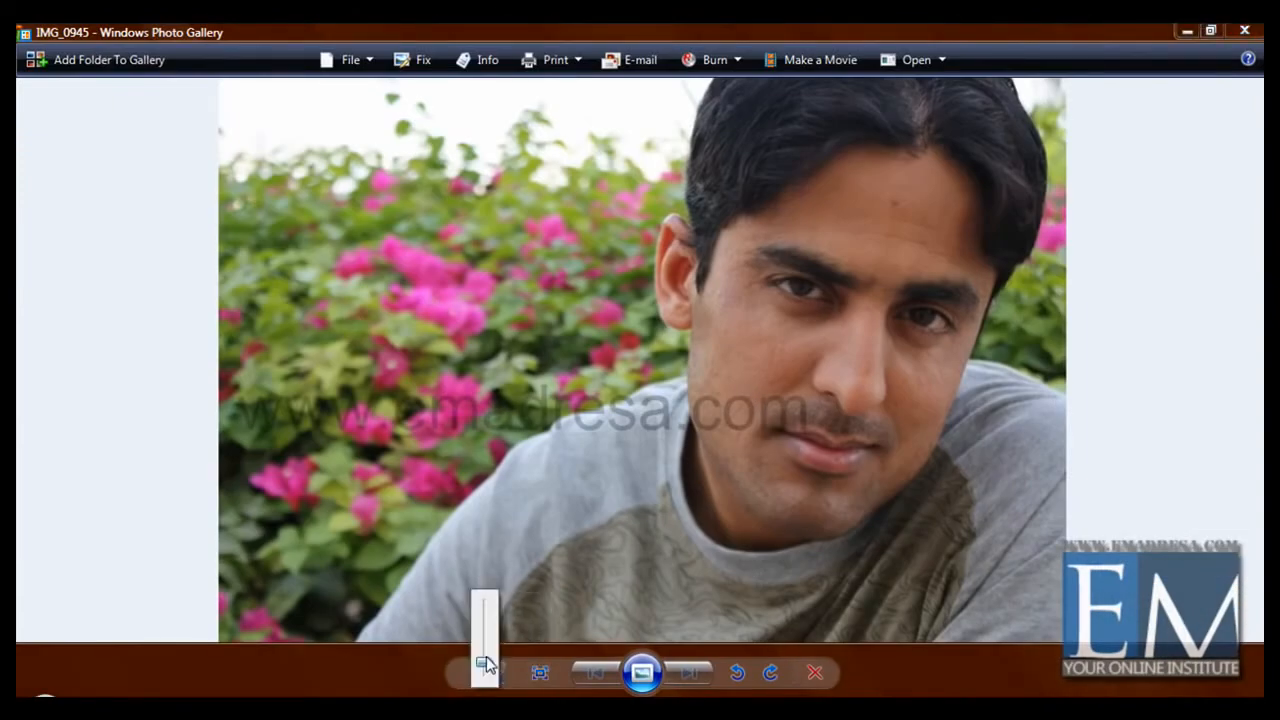
{"action": "left_click_drag", "start_coordinate": [484, 662], "coordinate": [484, 659]}
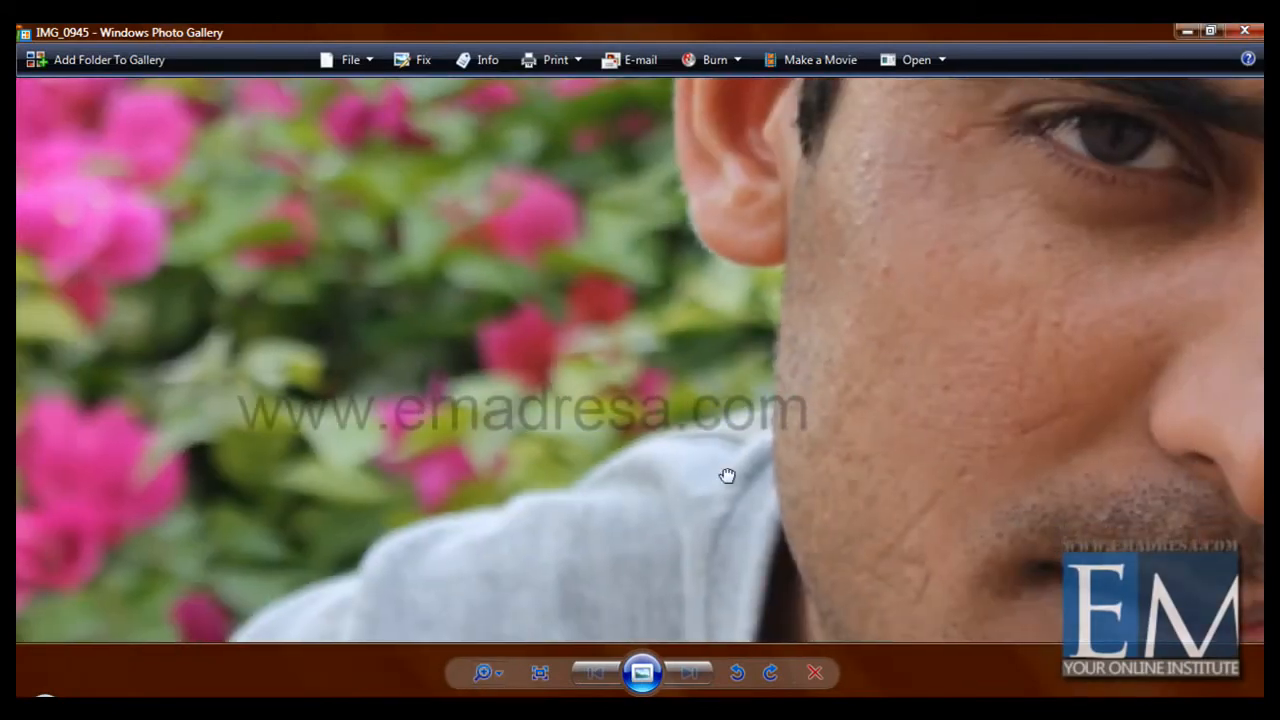
{"action": "left_click_drag", "start_coordinate": [729, 477], "coordinate": [497, 457]}
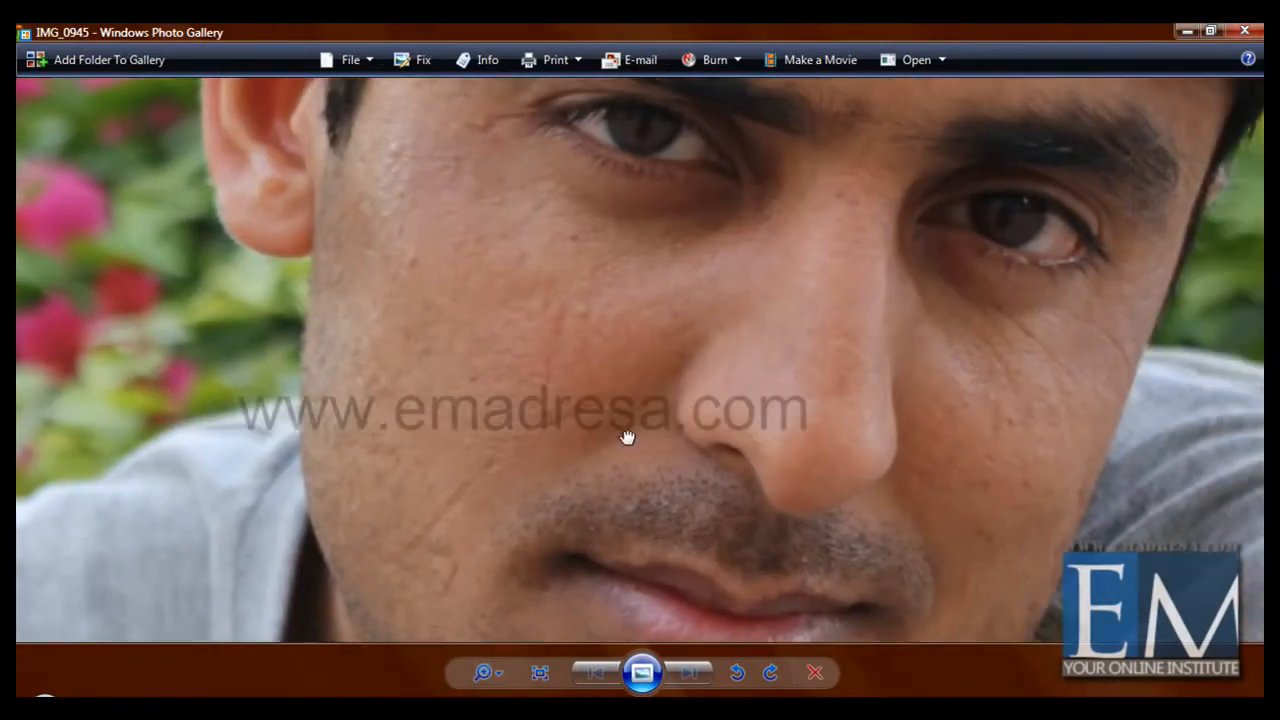
{"action": "left_click_drag", "start_coordinate": [627, 437], "coordinate": [567, 562]}
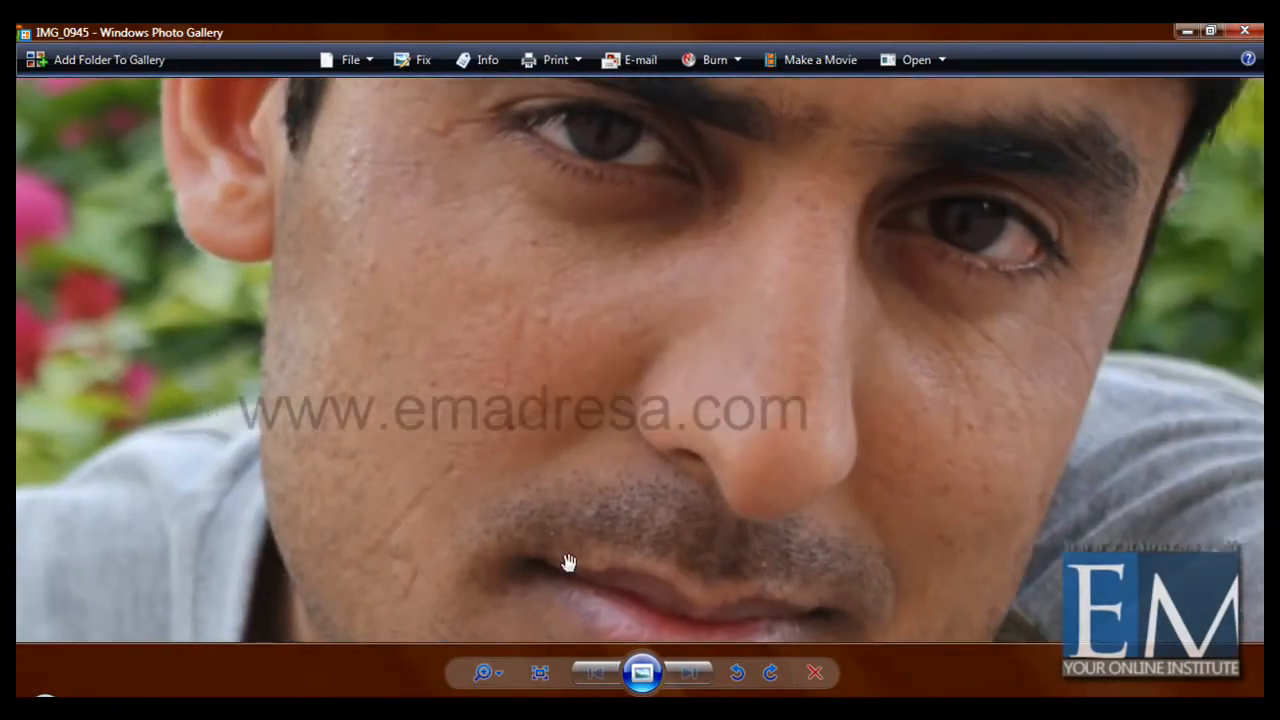
Step: Compare the retouched face in Photoshop with the original in Windows Photo Gallery up close, ending back in Photoshop
{"action": "left_click", "coordinate": [463, 708]}
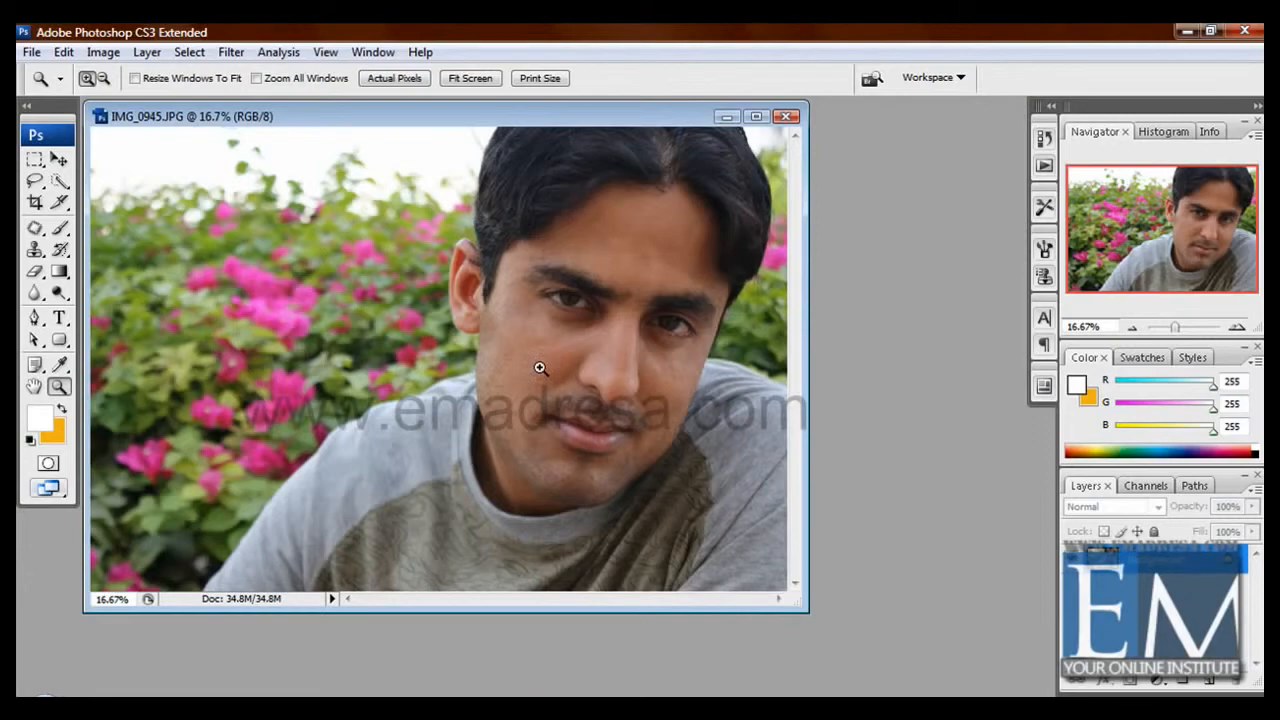
{"action": "left_click", "coordinate": [539, 368]}
{"action": "left_click", "coordinate": [489, 373]}
{"action": "left_click", "coordinate": [486, 370]}
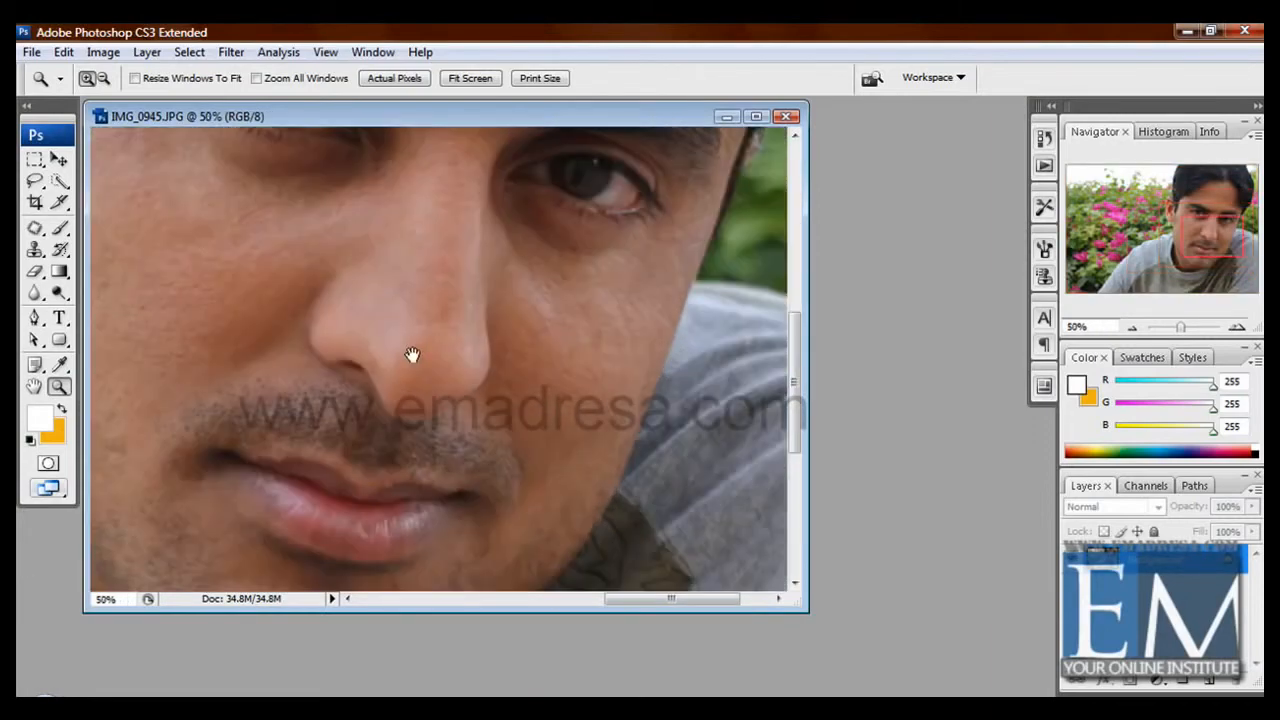
{"action": "mouse_move", "coordinate": [568, 384]}
{"action": "left_mouse_down"}
{"action": "mouse_move", "coordinate": [557, 377]}
{"action": "mouse_move", "coordinate": [575, 382]}
{"action": "left_mouse_up"}
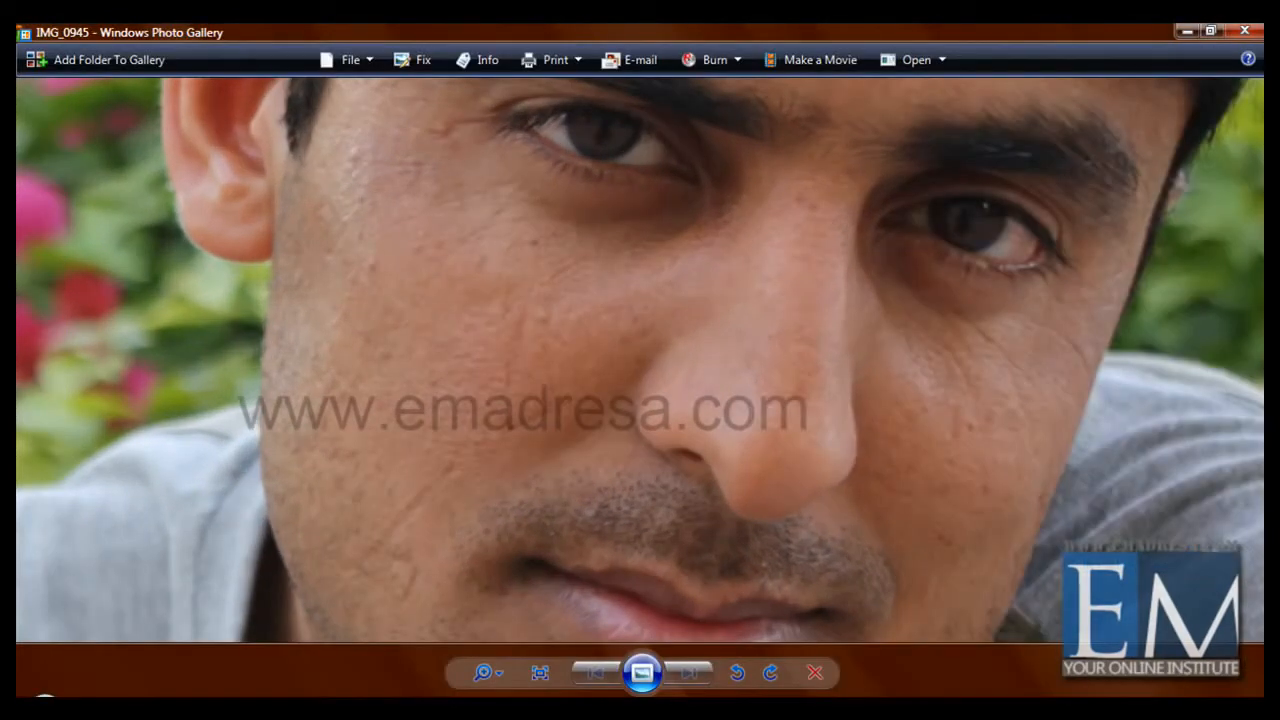
{"action": "mouse_move", "coordinate": [453, 709]}
{"action": "left_click_drag", "start_coordinate": [505, 362], "coordinate": [478, 424]}
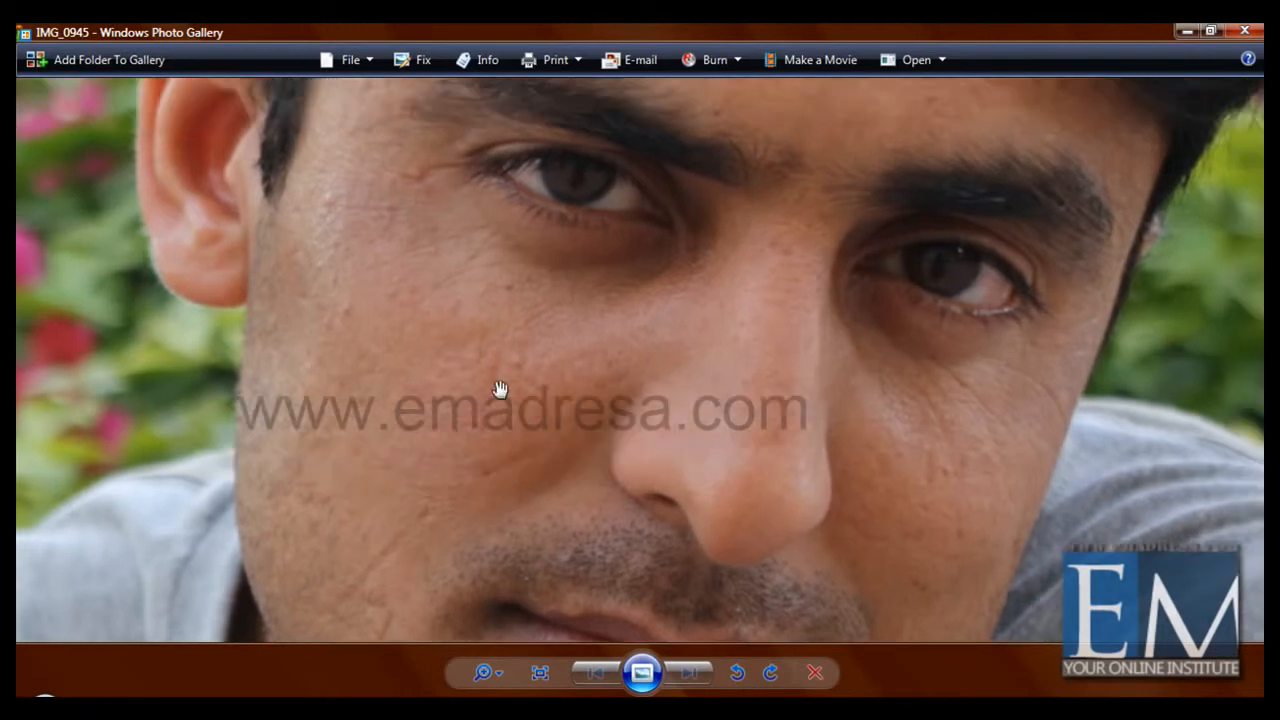
{"action": "left_click", "coordinate": [437, 697]}
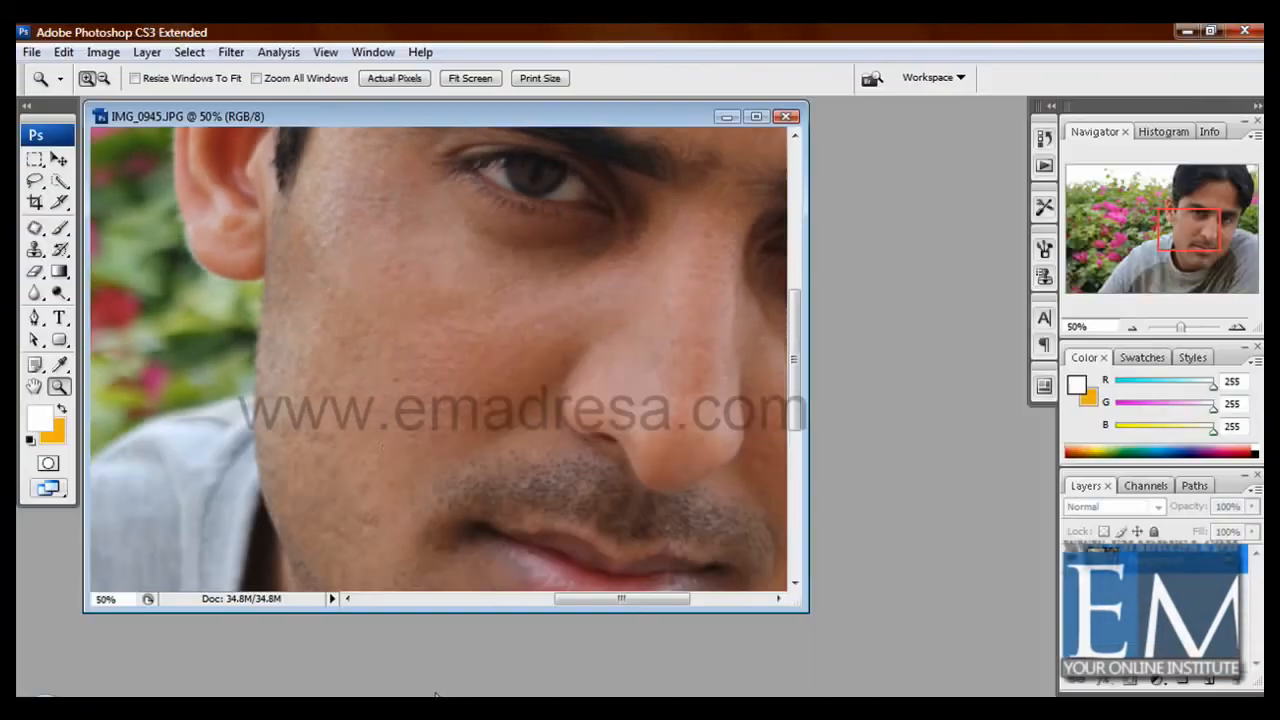
Step: With the Patch tool in Destination mode, cover the crease below the eye nearer the visible ear with smooth cheek skin and deselect
{"action": "left_click", "coordinate": [36, 250]}
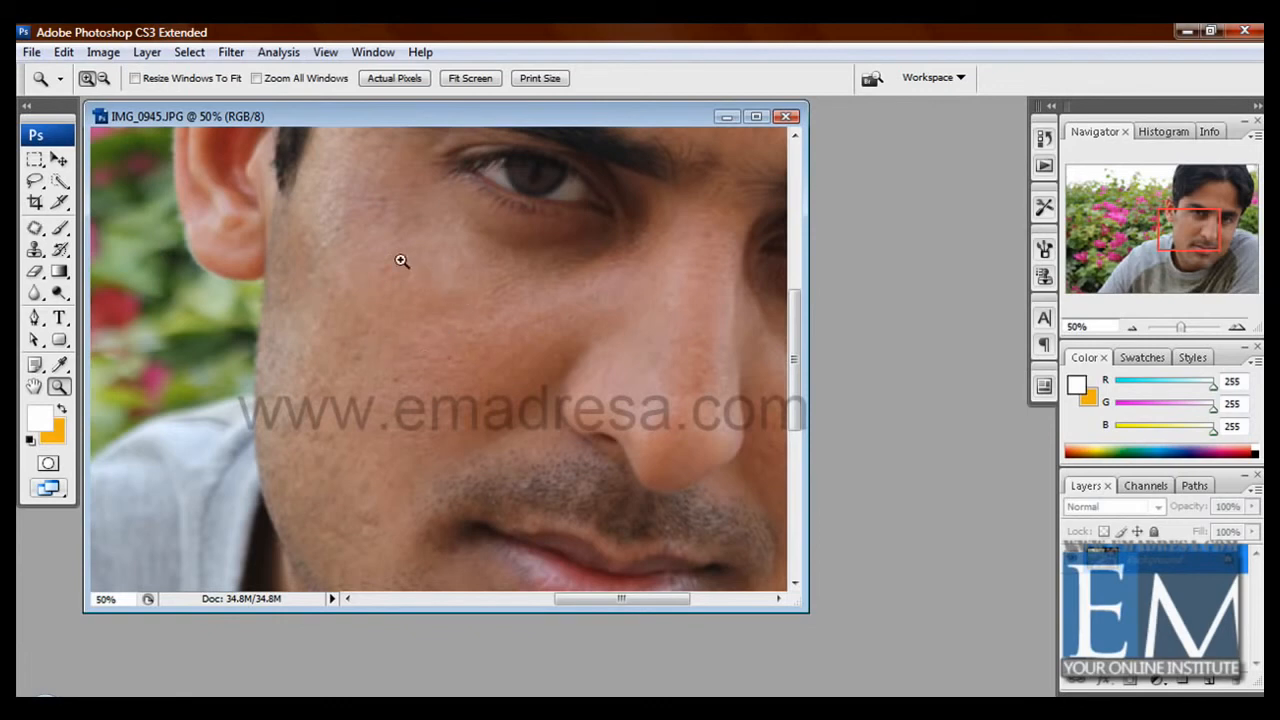
{"action": "left_click_drag", "start_coordinate": [577, 374], "coordinate": [578, 375]}
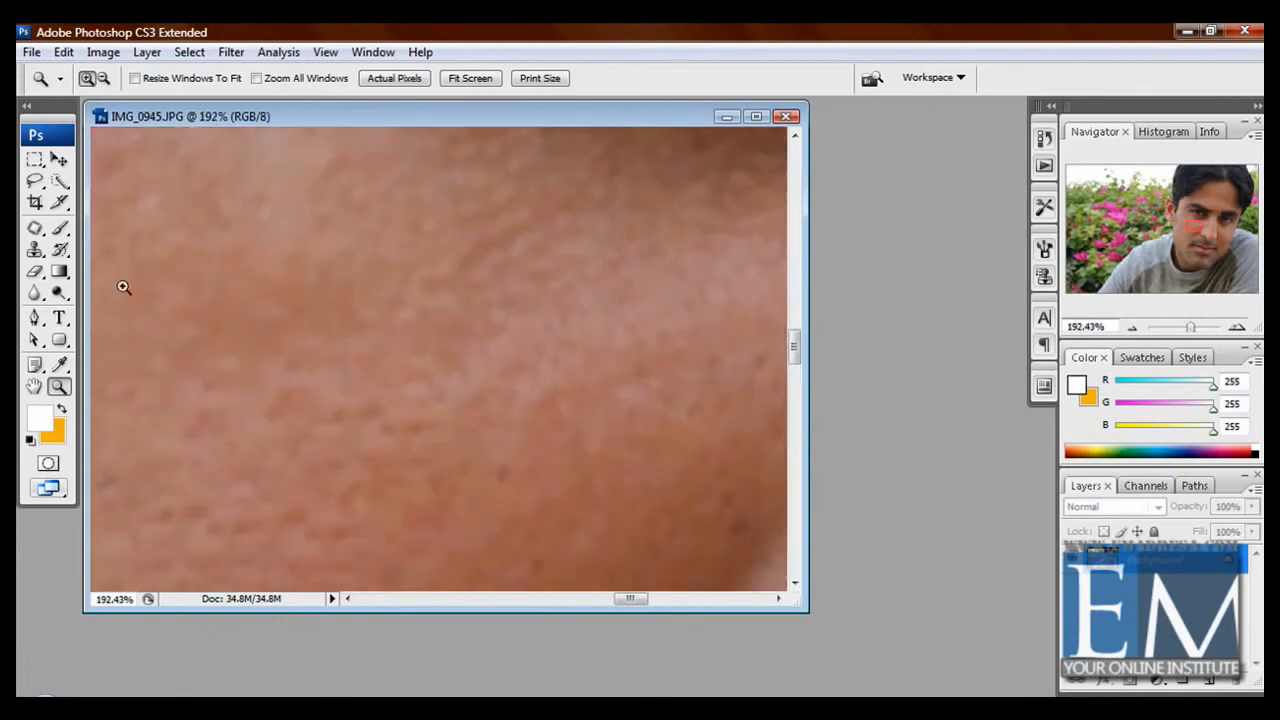
{"action": "left_click", "coordinate": [431, 307], "text": "alt"}
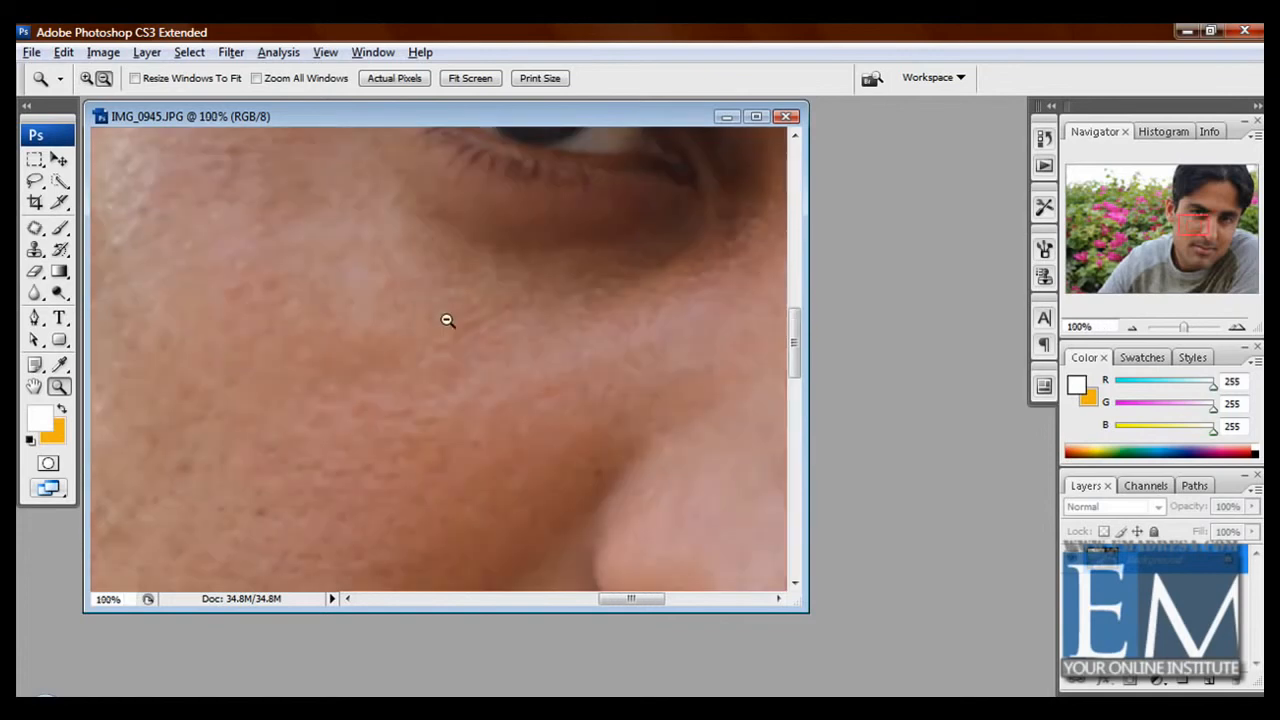
{"action": "left_click", "coordinate": [34, 228]}
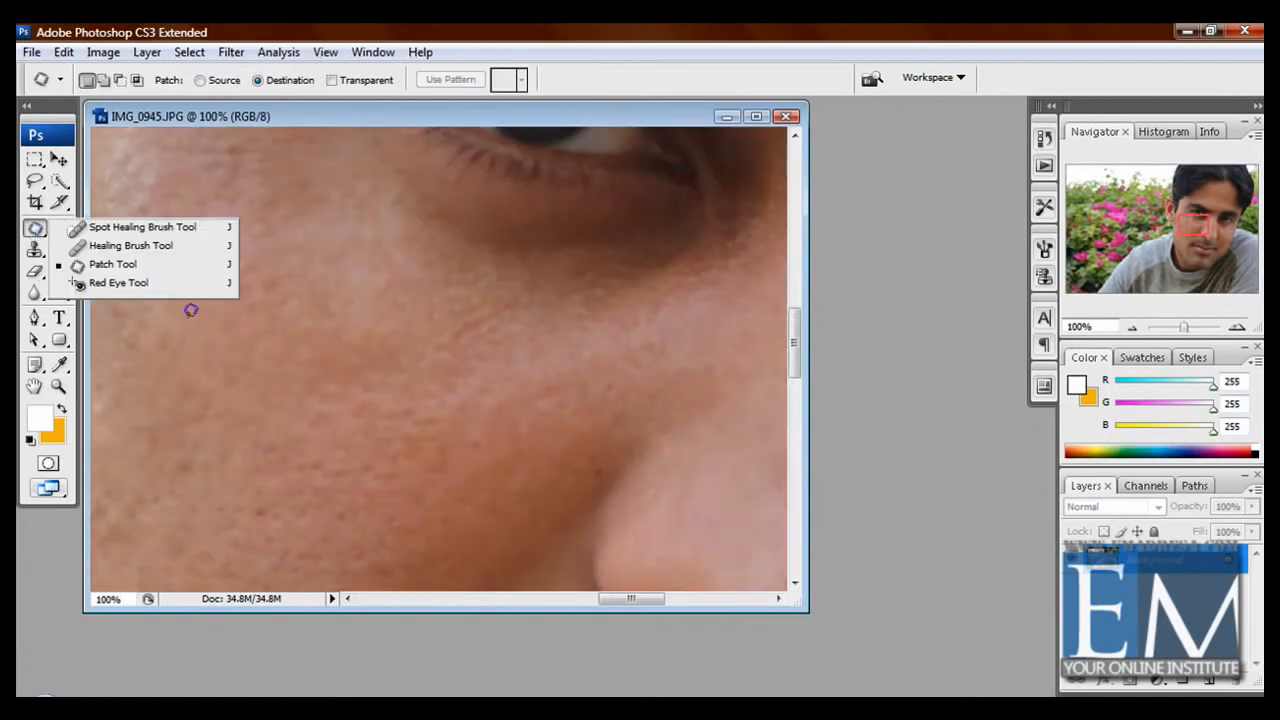
{"action": "mouse_move", "coordinate": [307, 346]}
{"action": "left_mouse_down"}
{"action": "mouse_move", "coordinate": [267, 385]}
{"action": "mouse_move", "coordinate": [303, 401]}
{"action": "mouse_move", "coordinate": [370, 372]}
{"action": "left_mouse_up"}
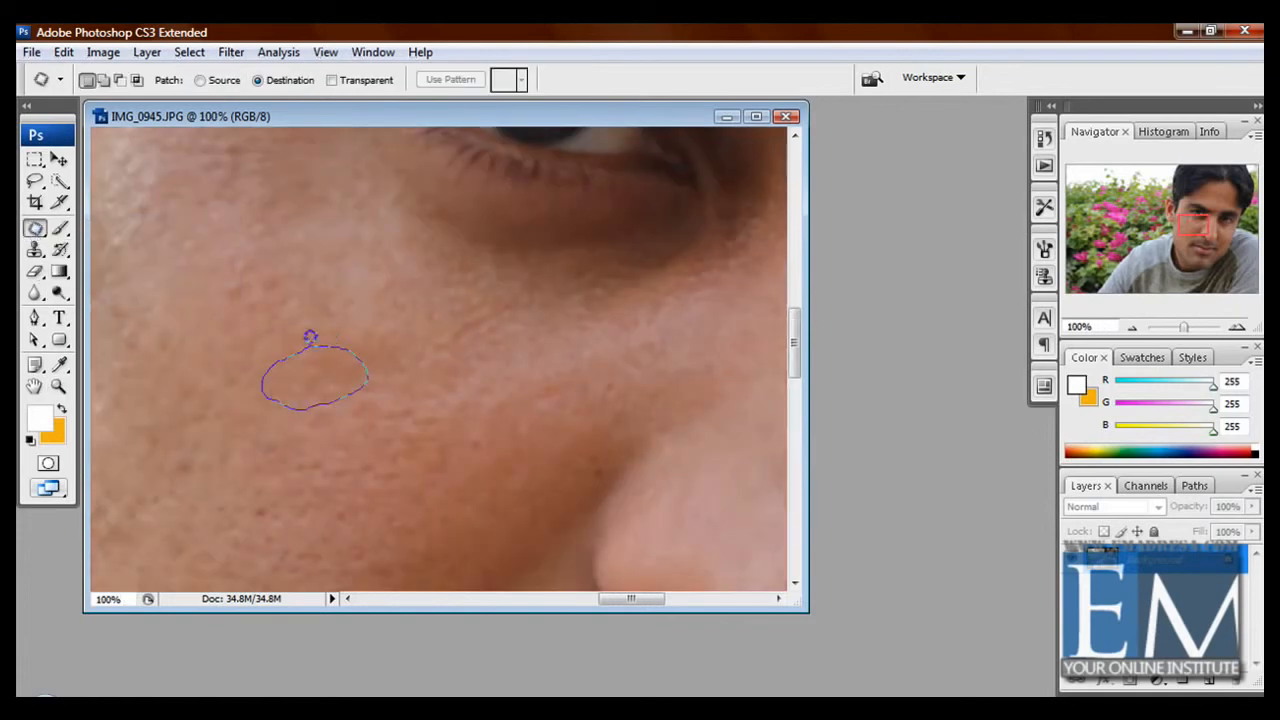
{"action": "left_click_drag", "start_coordinate": [310, 340], "coordinate": [489, 309]}
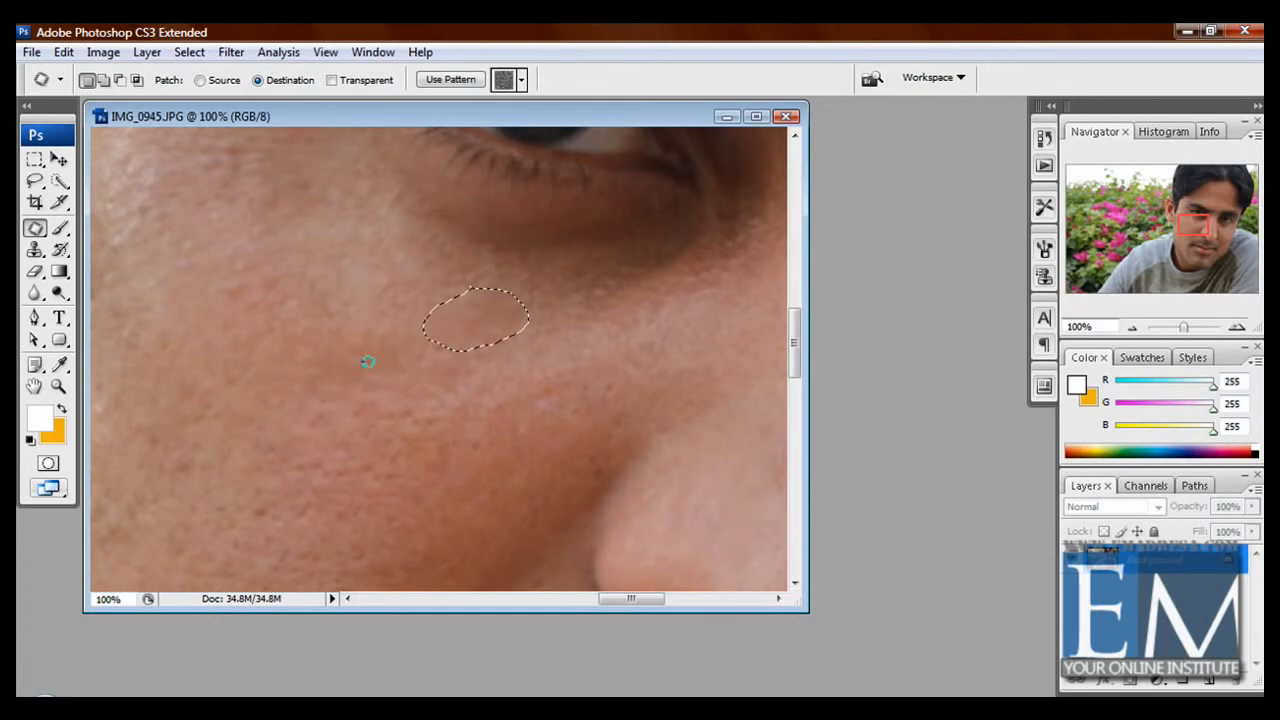
{"action": "key", "text": "ctrl+d"}
Step: Patch the uneven skin on the upper cheek outward of the same eye with adjacent skin and clear the selection
{"action": "left_click_drag", "start_coordinate": [277, 331], "coordinate": [374, 460]}
{"action": "mouse_move", "coordinate": [340, 363]}
{"action": "left_mouse_down"}
{"action": "mouse_move", "coordinate": [298, 364]}
{"action": "mouse_move", "coordinate": [259, 407]}
{"action": "mouse_move", "coordinate": [311, 432]}
{"action": "mouse_move", "coordinate": [374, 425]}
{"action": "mouse_move", "coordinate": [425, 383]}
{"action": "mouse_move", "coordinate": [344, 355]}
{"action": "mouse_move", "coordinate": [349, 399]}
{"action": "mouse_move", "coordinate": [339, 314]}
{"action": "left_mouse_up"}
{"action": "key", "text": "ctrl+d"}
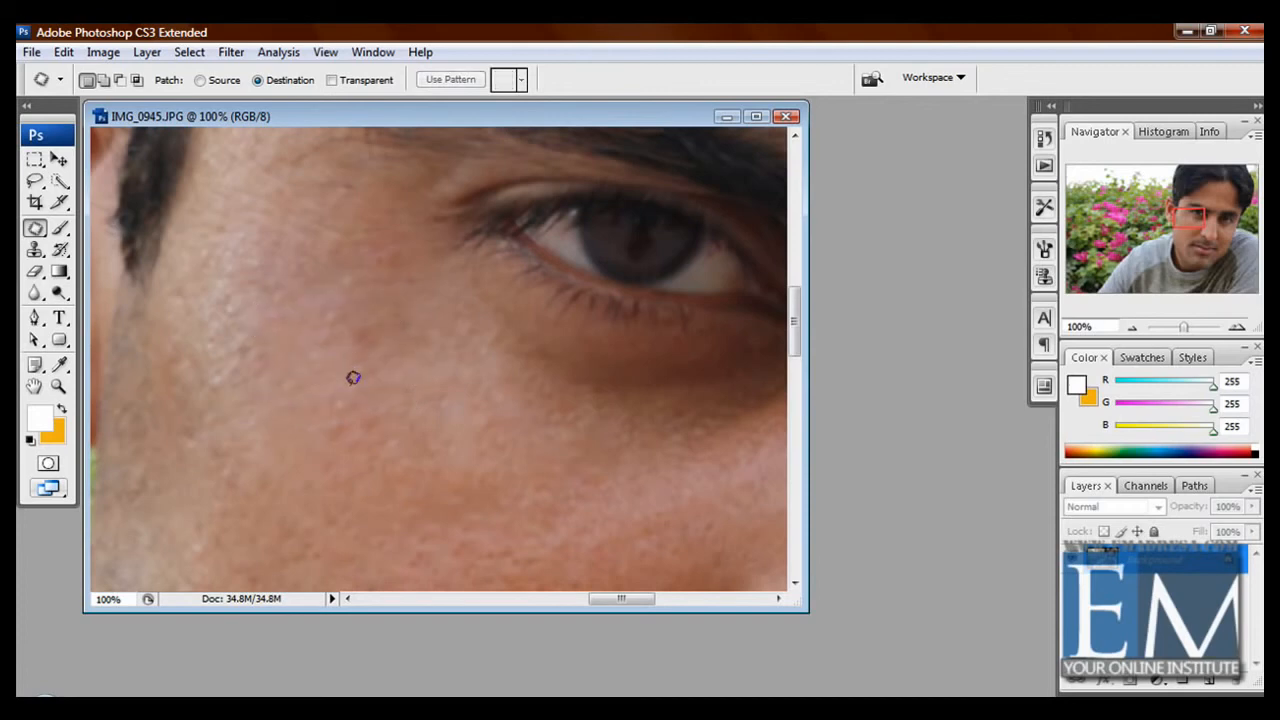
Step: Review the patched skin around the eye and cheek, first up close and from a wider view of the face
{"action": "left_click_drag", "start_coordinate": [347, 360], "coordinate": [345, 414]}
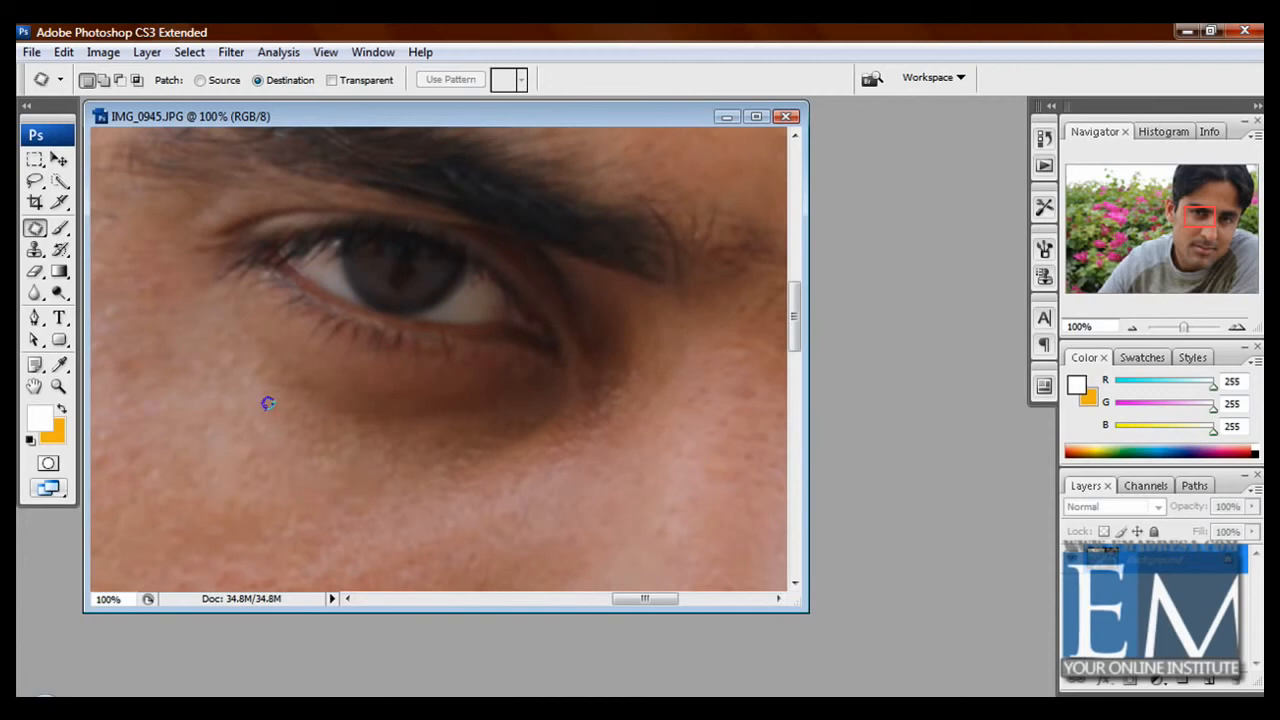
{"action": "key", "text": "alt"}
{"action": "key", "text": "z"}
{"action": "left_click", "coordinate": [287, 427], "text": "alt"}
{"action": "left_click", "coordinate": [405, 412], "text": "alt"}
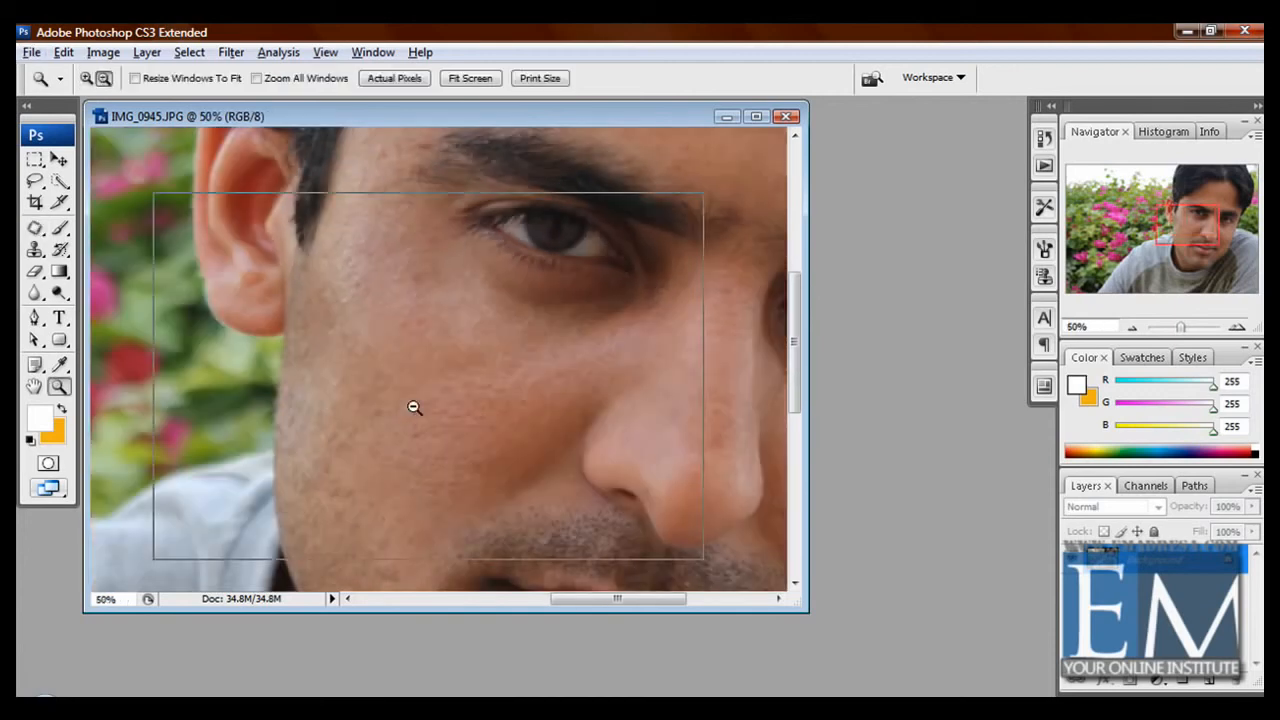
{"action": "left_click", "coordinate": [432, 393], "text": "alt"}
{"action": "left_click", "coordinate": [457, 375], "text": "alt"}
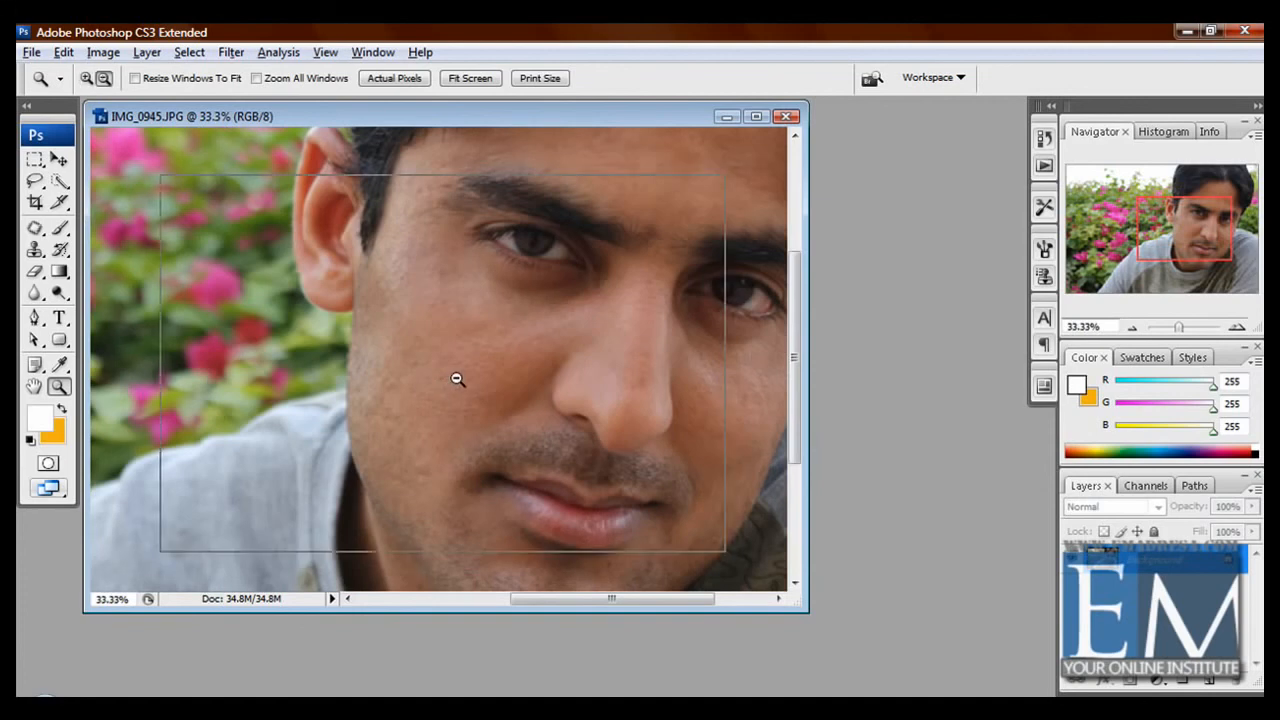